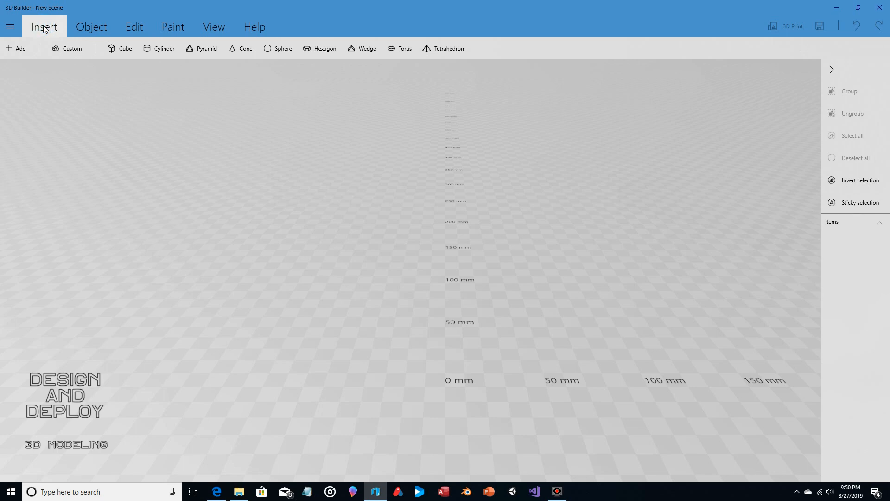
Insert a cylinder into the empty scene.
left_click(157, 52)
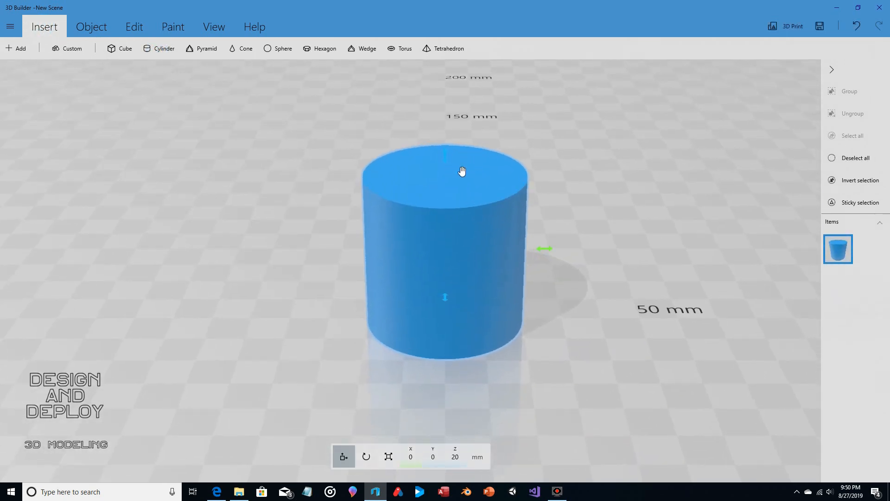
left_click(580, 225)
left_click_drag(580, 224, 564, 197)
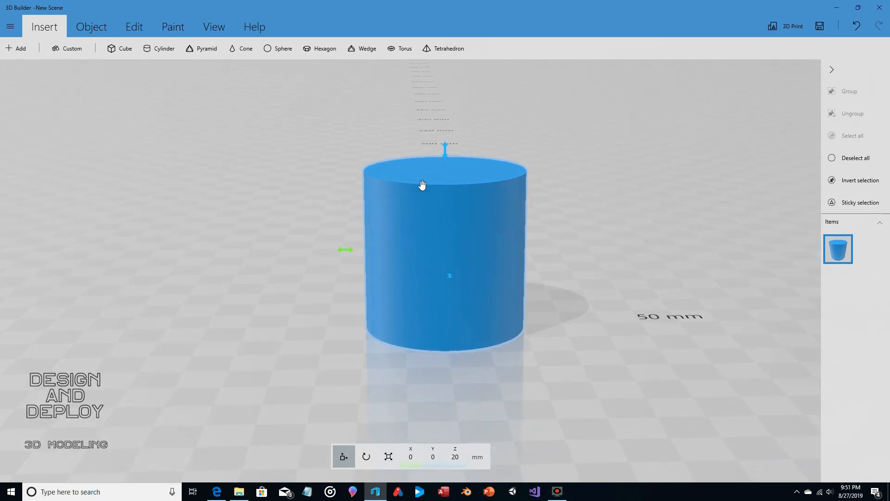
Split the cylinder horizontally slightly above mid-height, keeping both halves.
left_click(124, 26)
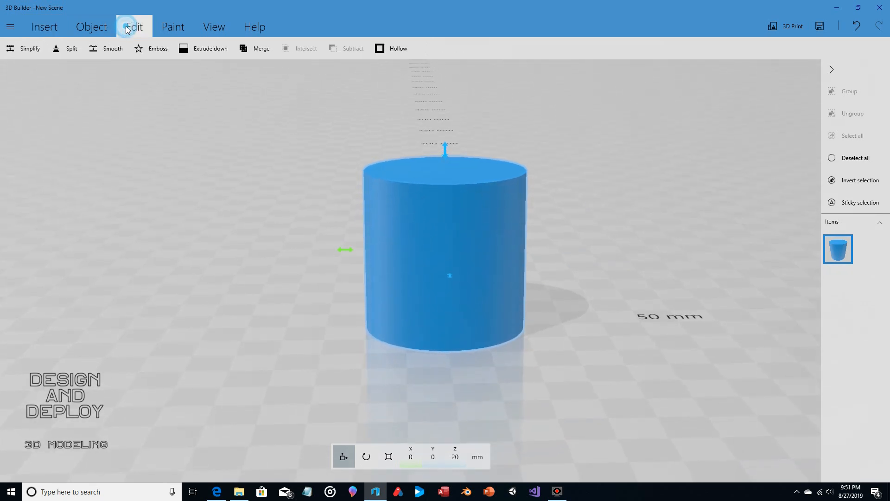
left_click(66, 49)
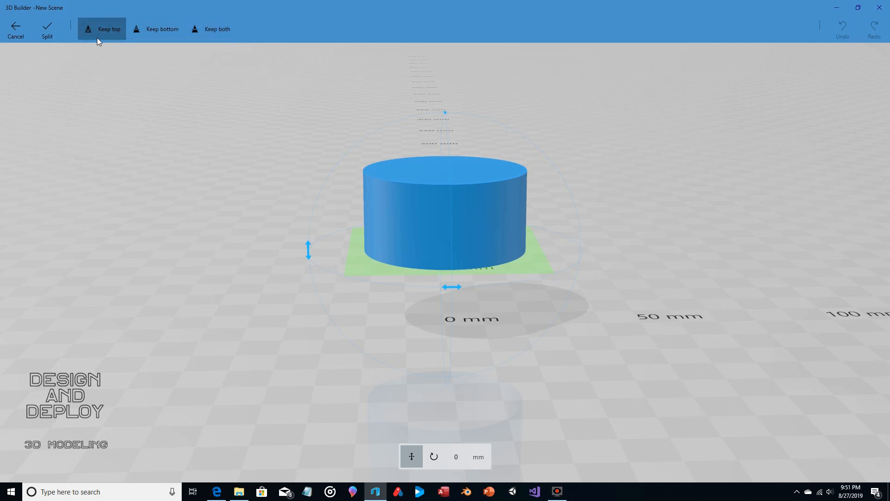
left_click(212, 31)
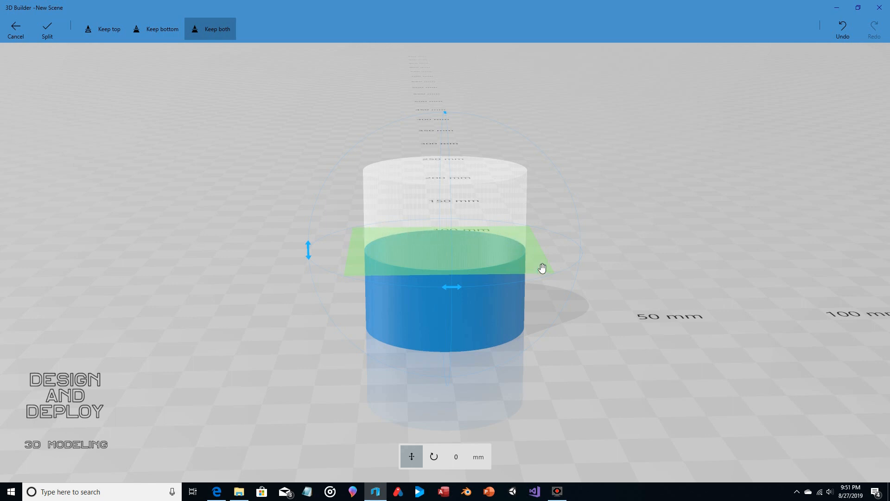
left_click_drag(541, 264, 538, 249)
left_click(48, 32)
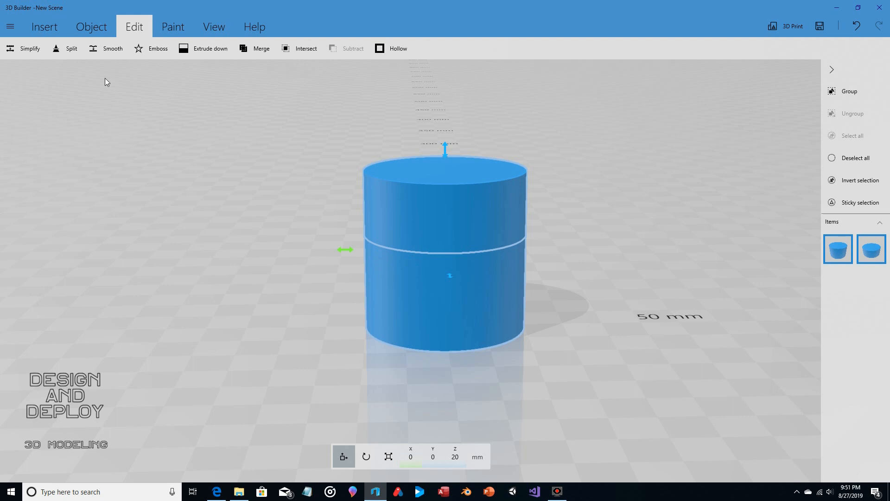
Split the pieces again with a horizontal plane about 2.3 mm below mid-height, keeping both sides to get a thin middle disc.
left_click(72, 48)
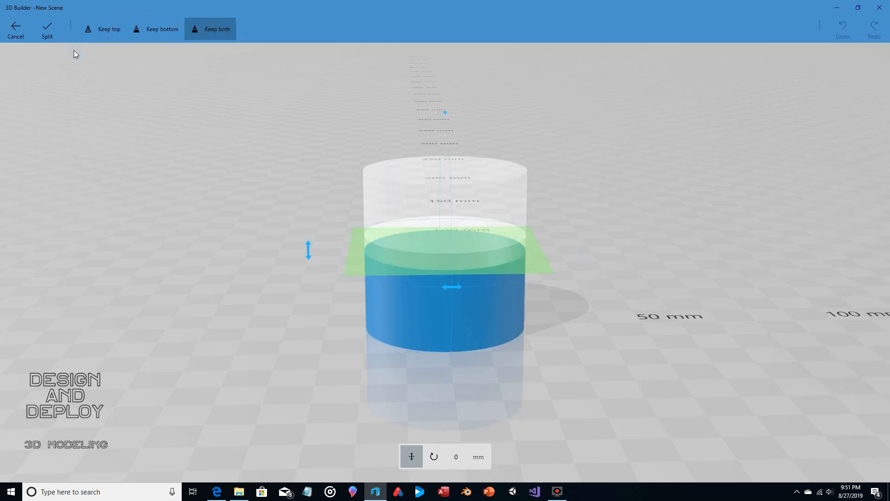
left_click_drag(534, 257, 535, 268)
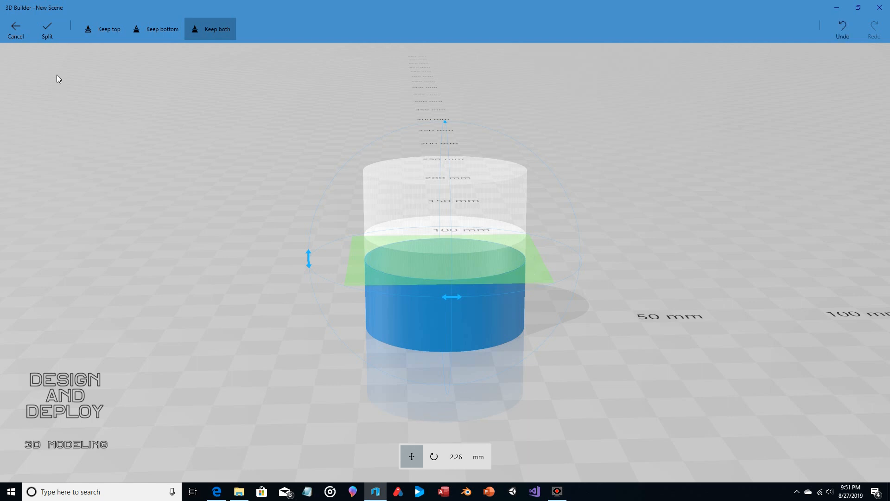
left_click(48, 28)
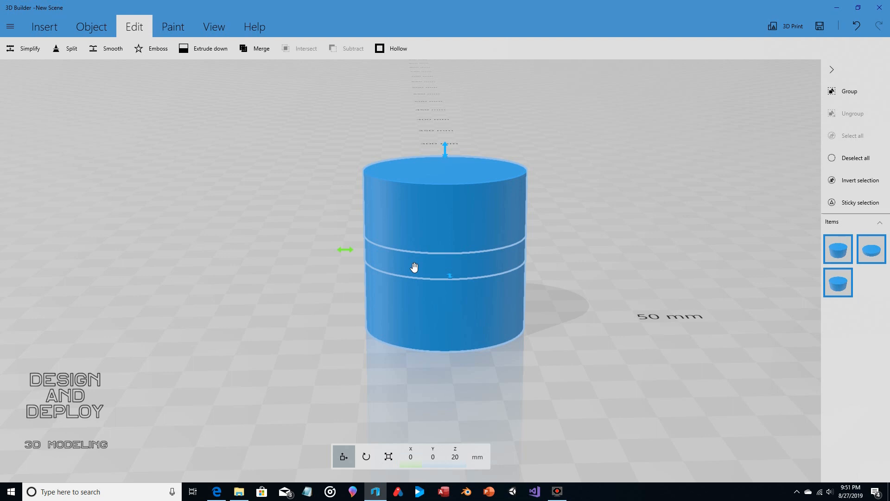
Scale only the thin middle disc down to a height of about 3.5 mm.
left_click(390, 457)
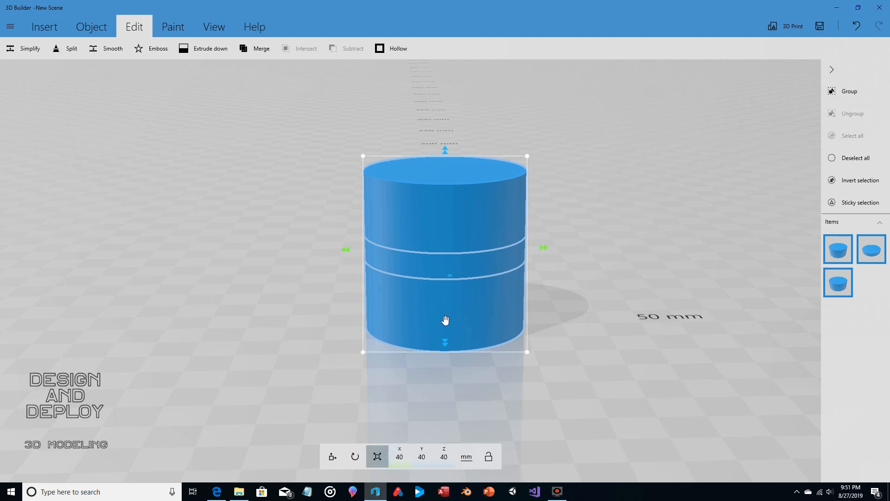
left_click(845, 158)
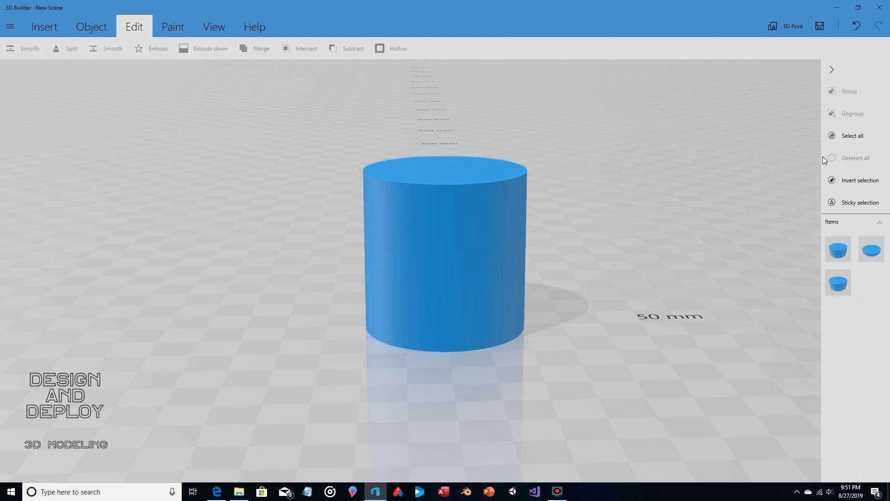
left_click(449, 266)
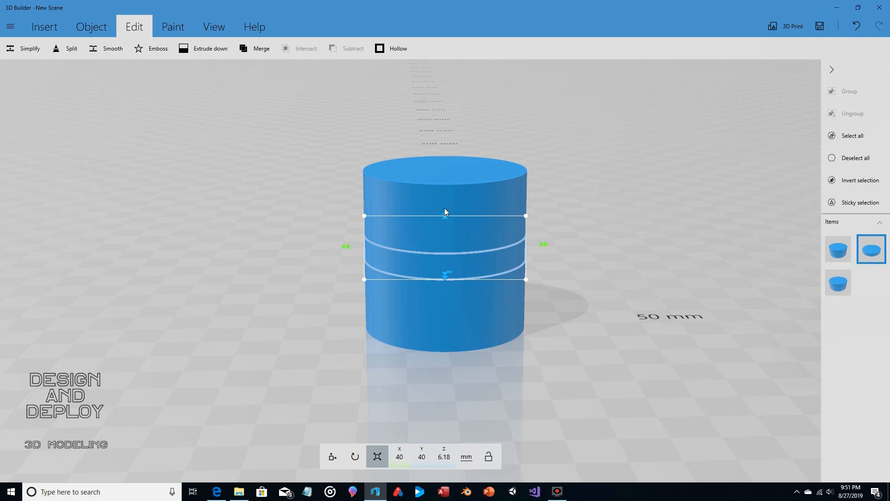
left_click_drag(446, 217, 445, 225)
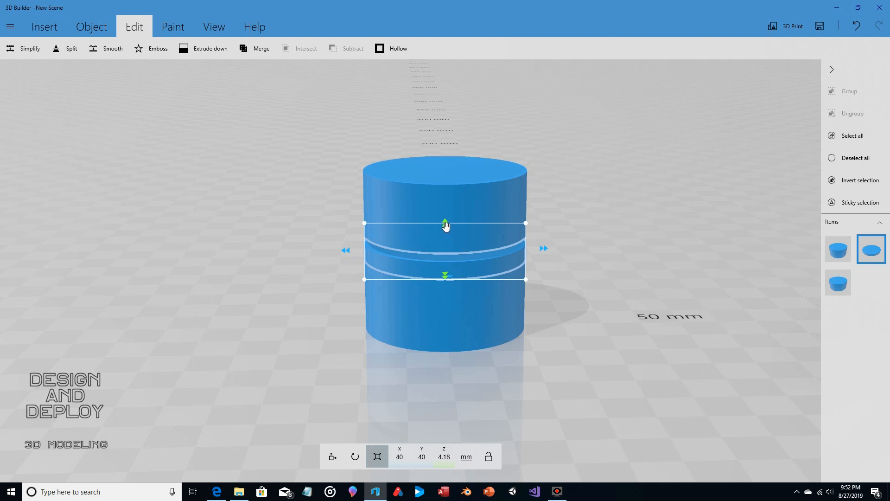
left_click_drag(446, 227, 446, 227)
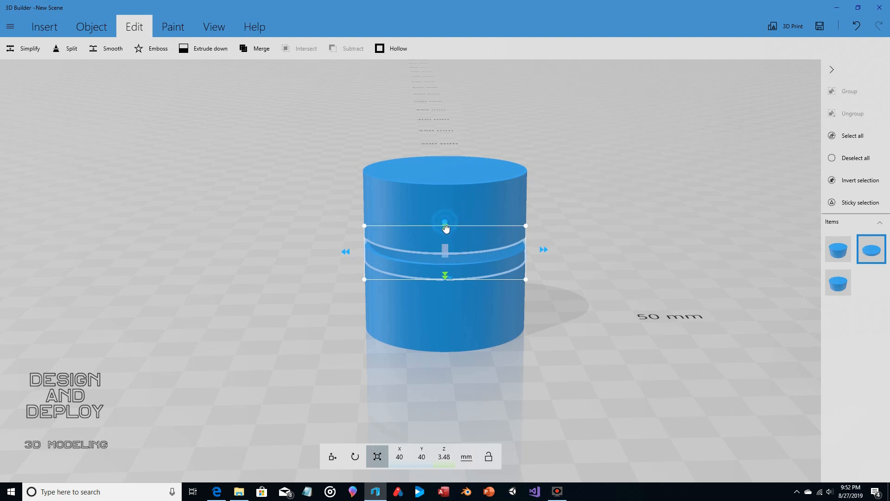
Shorten the top cylinder section and set its height to exactly 11 mm.
left_click(466, 200)
left_click_drag(445, 151, 446, 175)
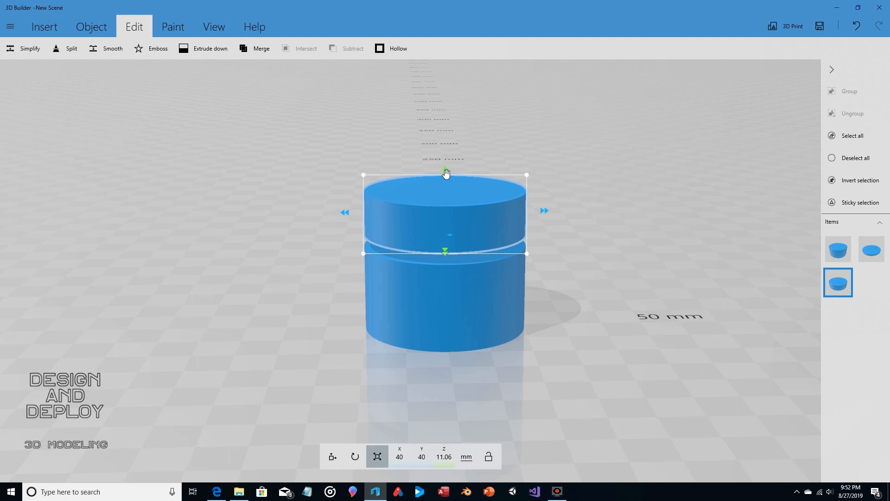
left_click(444, 466)
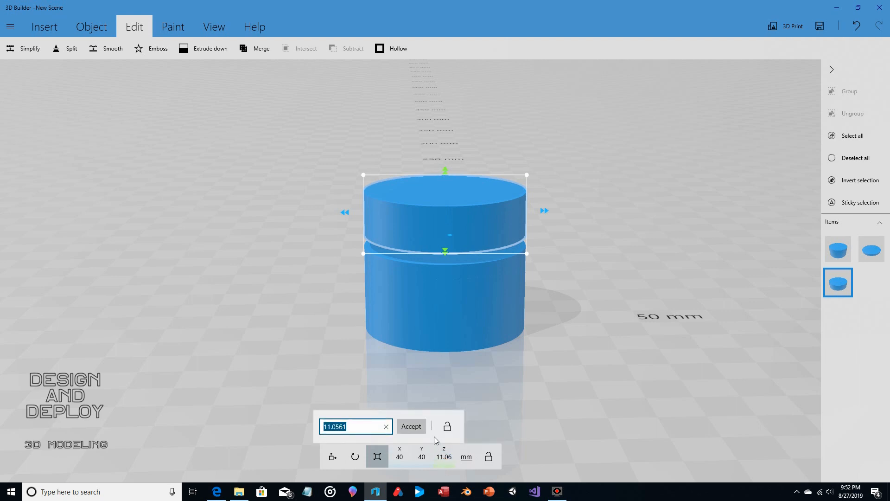
type("11")
left_click(411, 427)
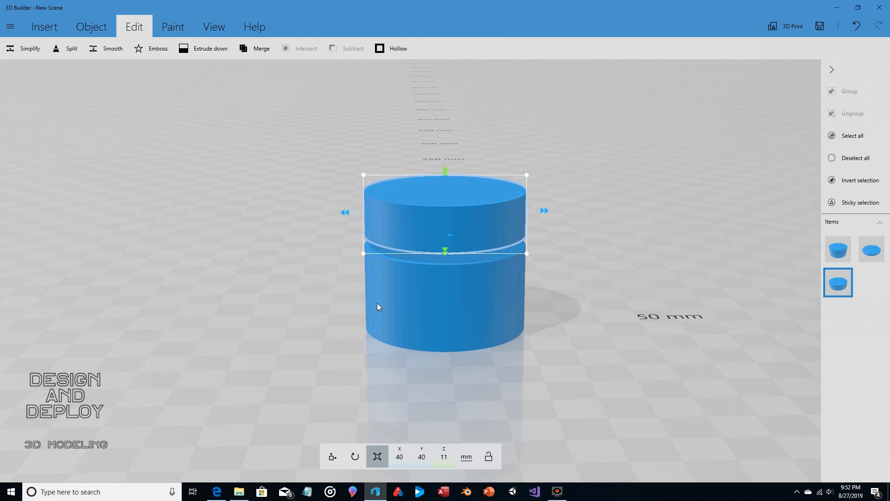
Set the bottom cylinder section's height to 11 mm to match the top section.
left_click(446, 327)
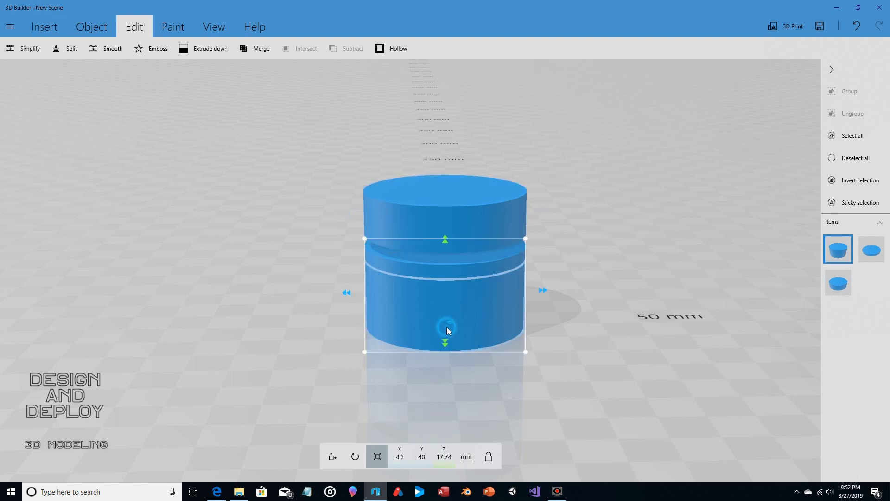
left_click(445, 464)
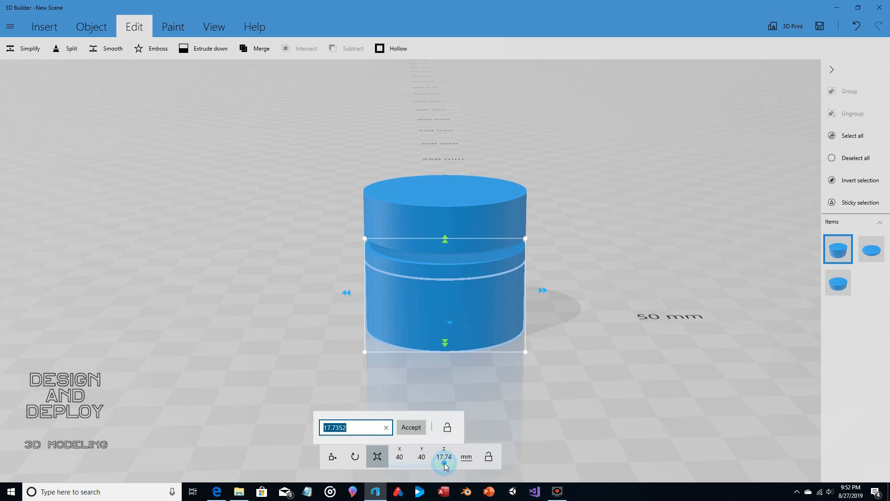
type("11")
left_click(420, 426)
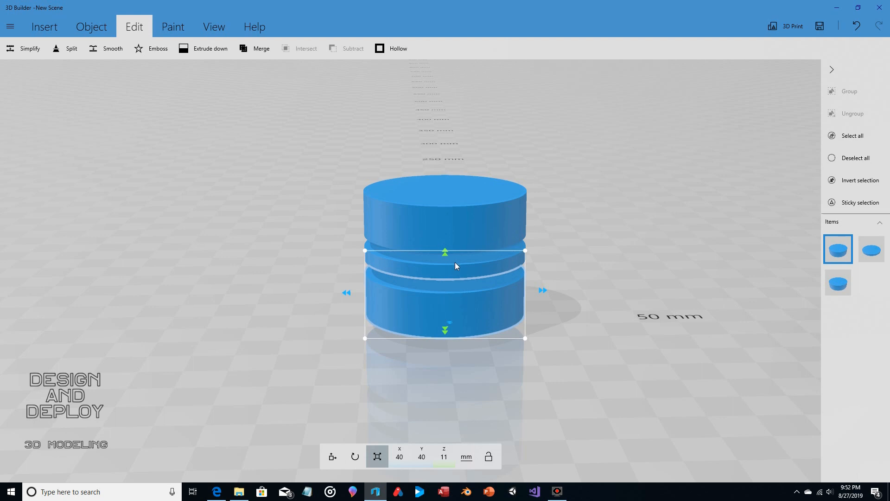
Lower the bottom section to the ground and stack the middle disc and top section directly on it without gaps.
left_click(331, 457)
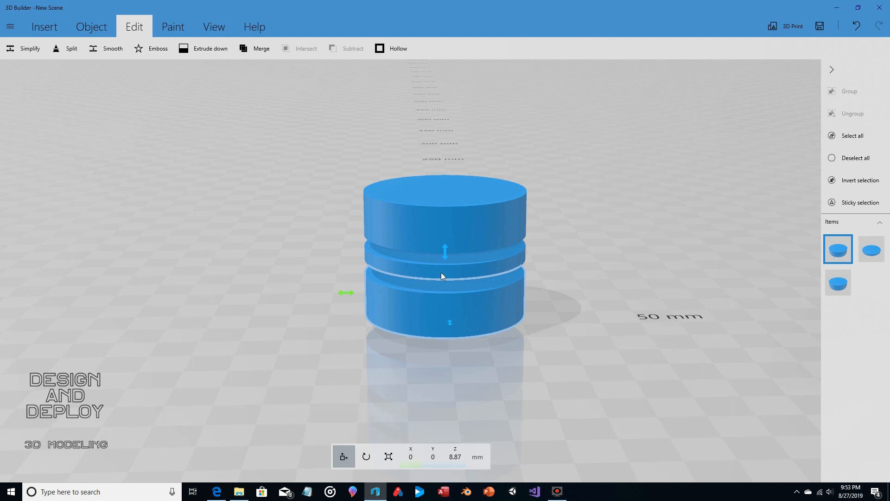
left_click_drag(445, 251, 446, 264)
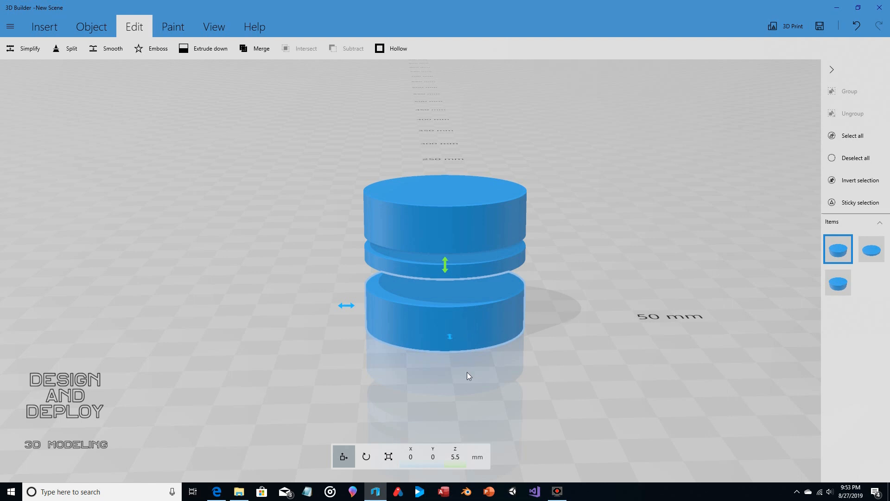
left_click(469, 269)
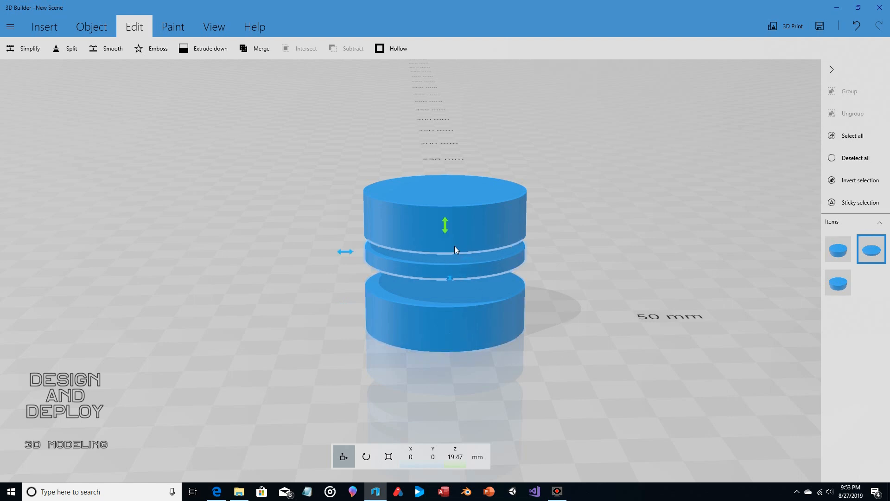
left_click_drag(446, 225, 447, 248)
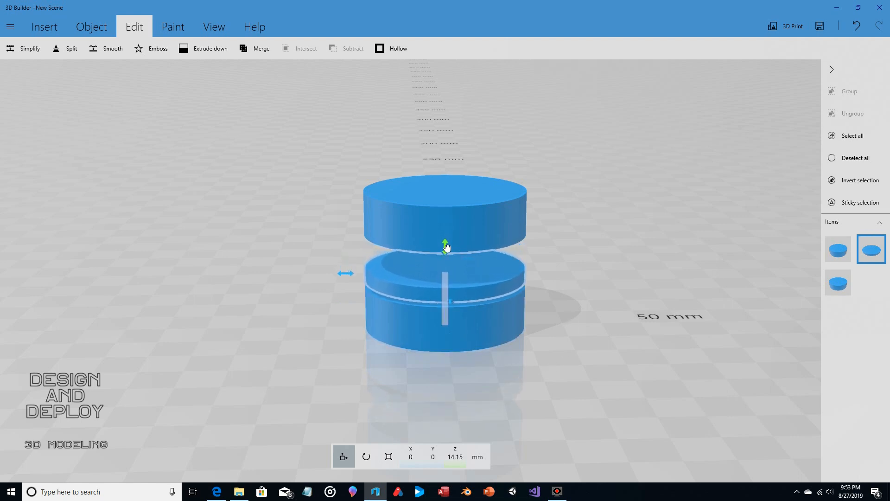
left_click(475, 203)
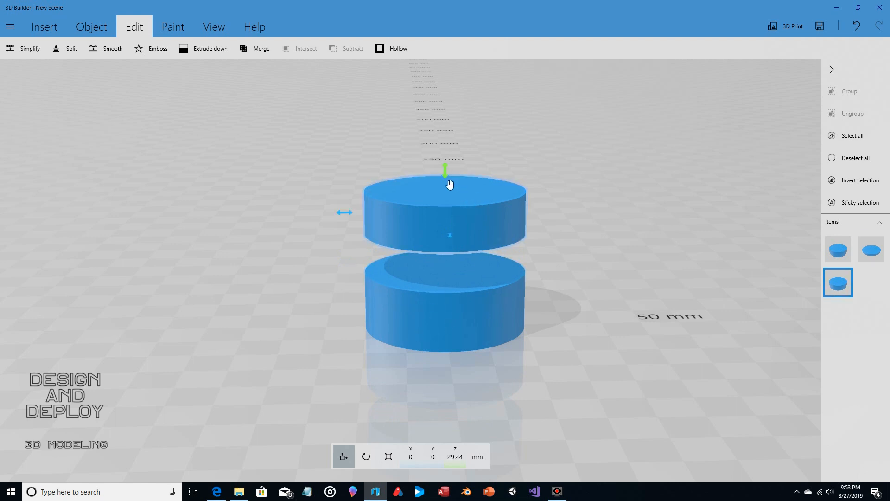
left_click_drag(445, 169, 446, 209)
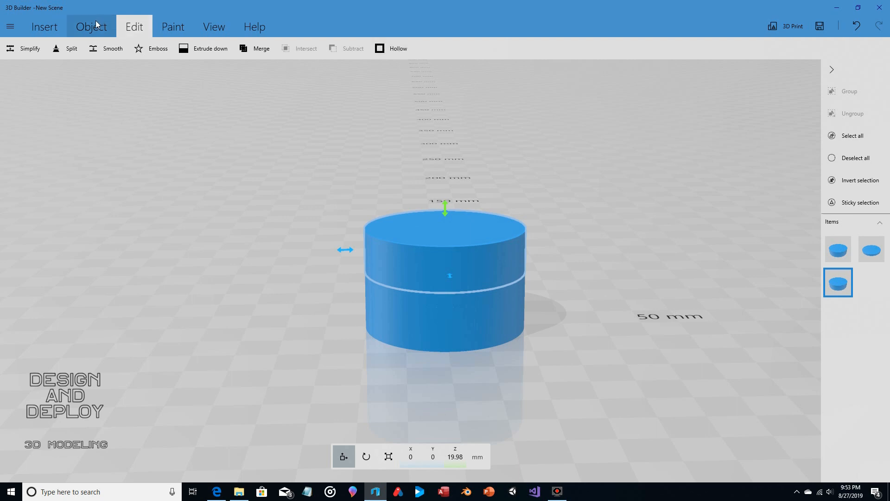
Insert a second cylinder and scale it uniformly to about 45.9 mm.
left_click(42, 27)
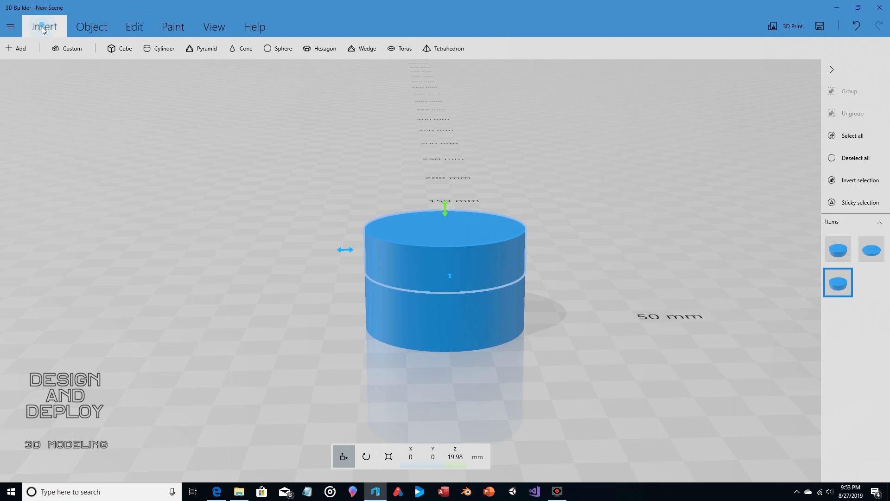
left_click(163, 49)
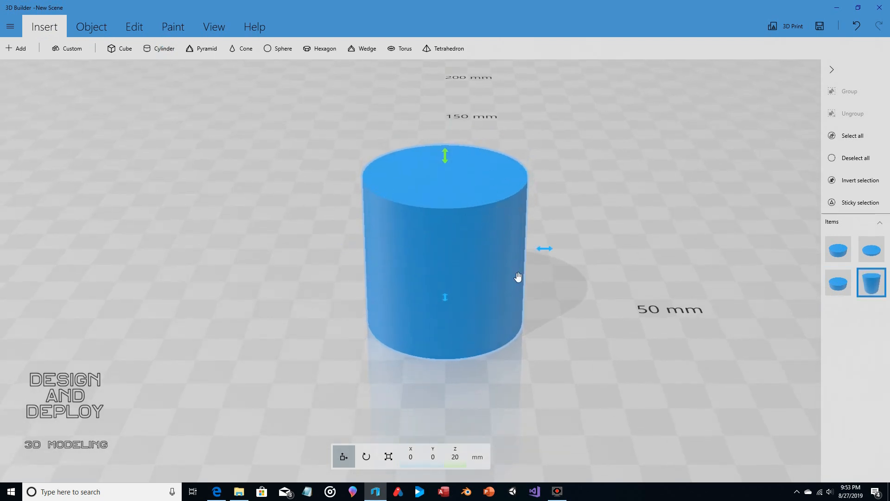
left_click_drag(579, 187, 557, 294)
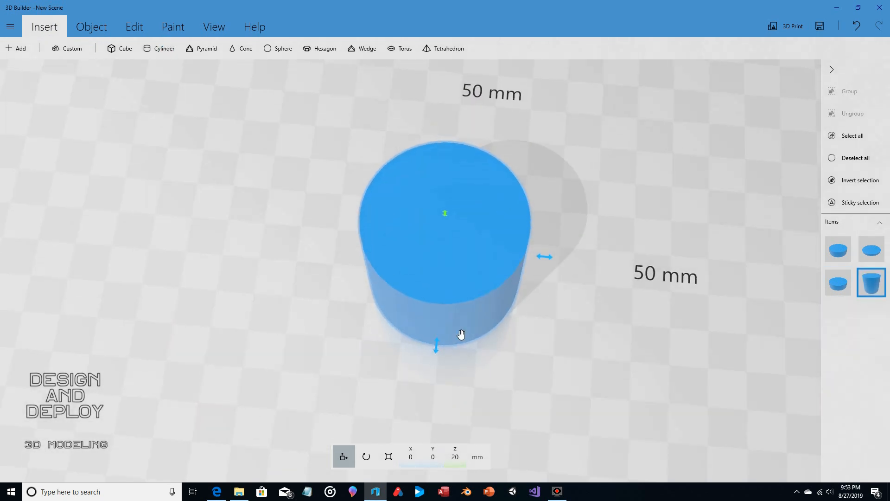
left_click(389, 456)
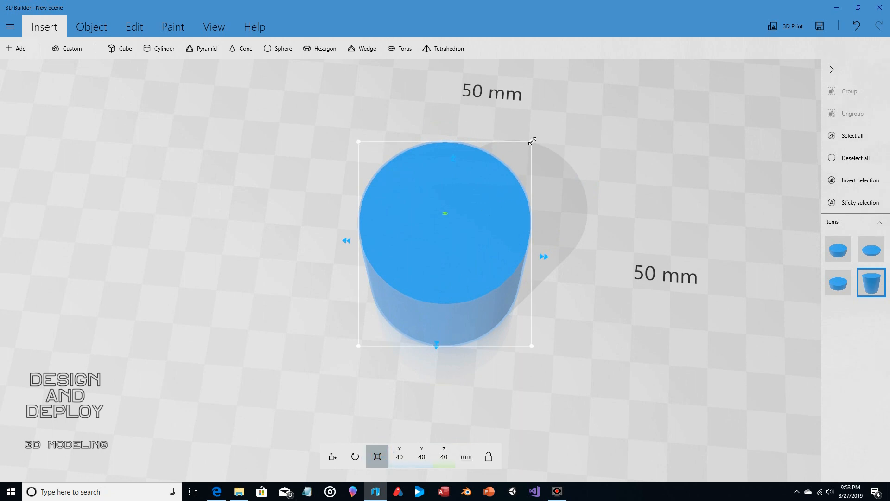
left_click_drag(532, 141, 555, 138)
left_click_drag(585, 267, 598, 174)
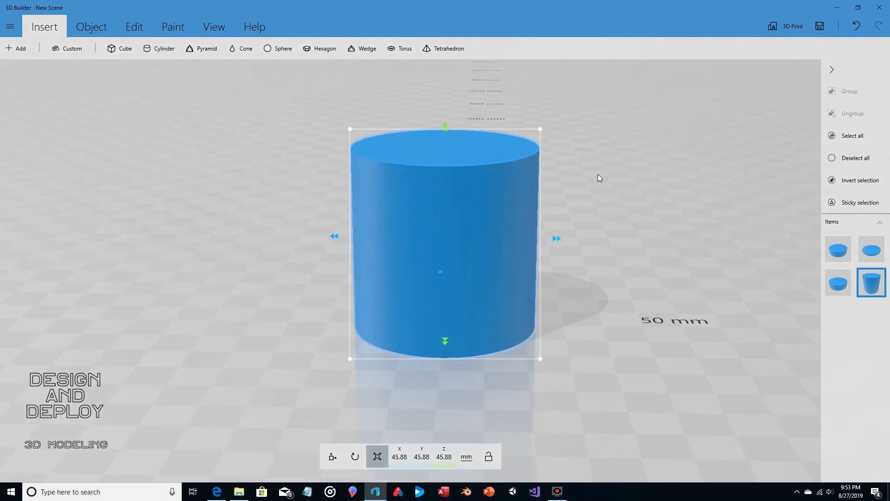
Move the larger cylinder sideways to X -20 mm so it only partly overlaps the stack.
left_click(333, 457)
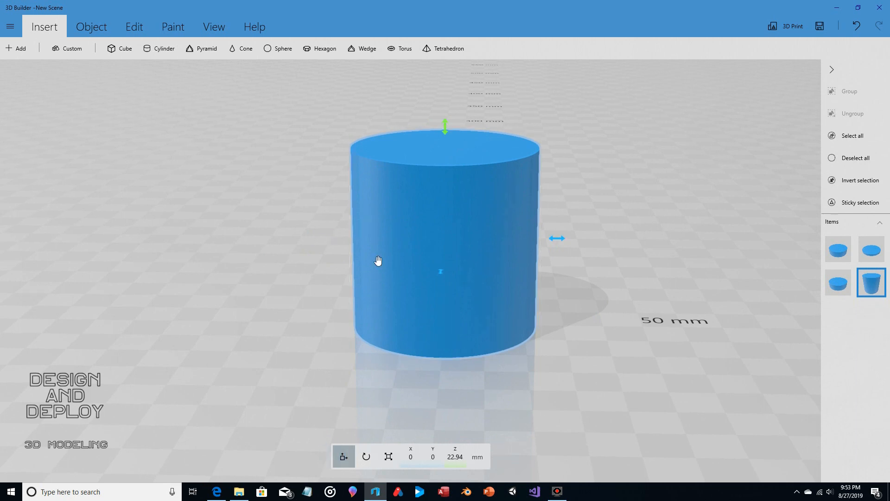
mouse_move(448, 128)
left_mouse_down()
mouse_move(450, 117)
mouse_move(448, 128)
left_mouse_up()
left_click_drag(557, 239, 476, 238)
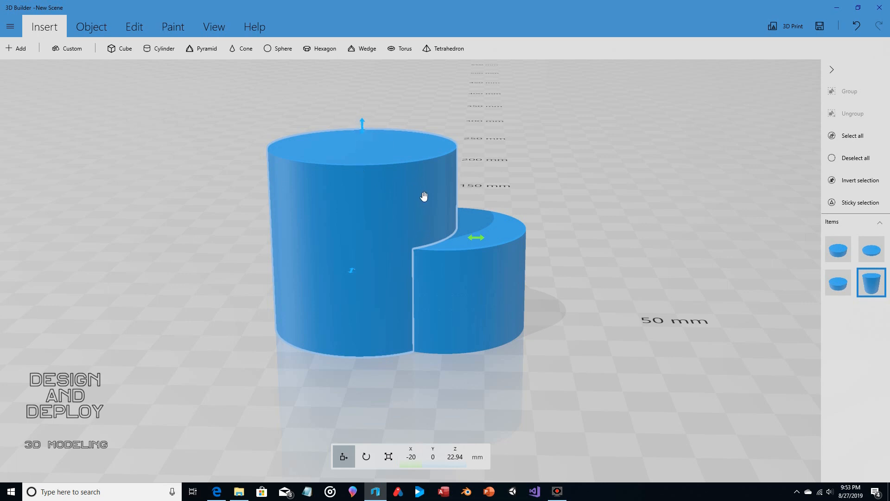
Scale the larger cylinder's height down to about 28 mm, keeping its base on the ground.
left_click(391, 456)
left_click_drag(363, 133, 356, 200)
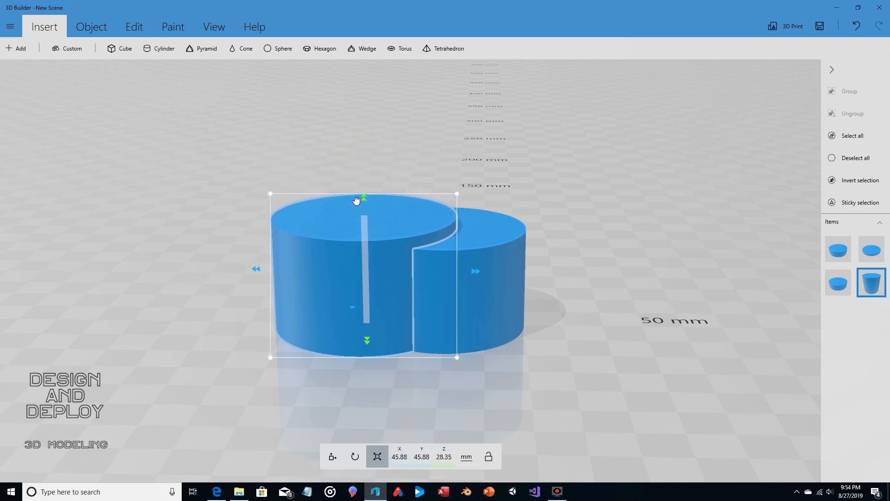
left_click_drag(556, 244, 577, 215)
left_click_drag(364, 200, 364, 200)
left_click(333, 457)
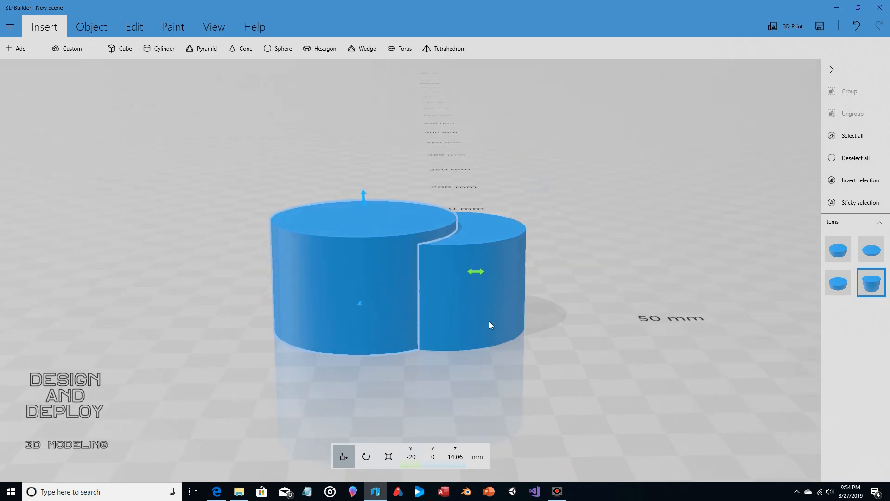
Centre the larger cylinder over the stack at X 0, Y 0 and raise it to Z 19.56 mm.
left_click_drag(474, 278, 541, 288)
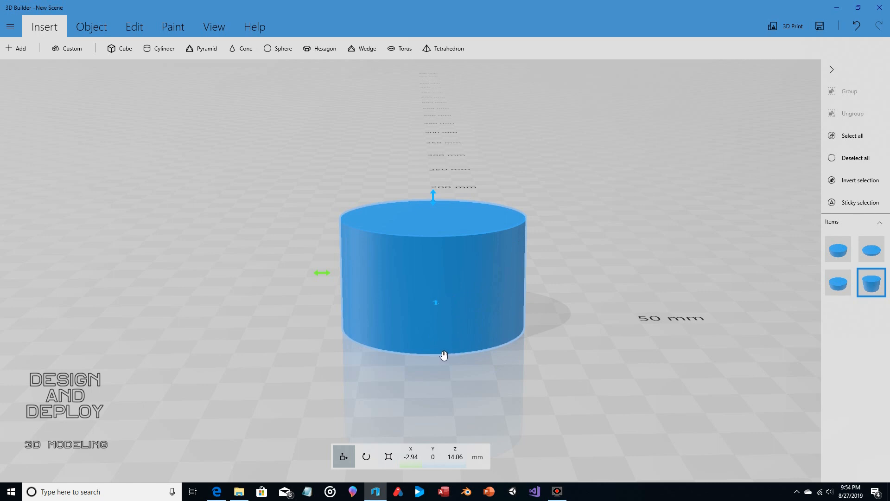
left_click_drag(500, 371, 487, 241)
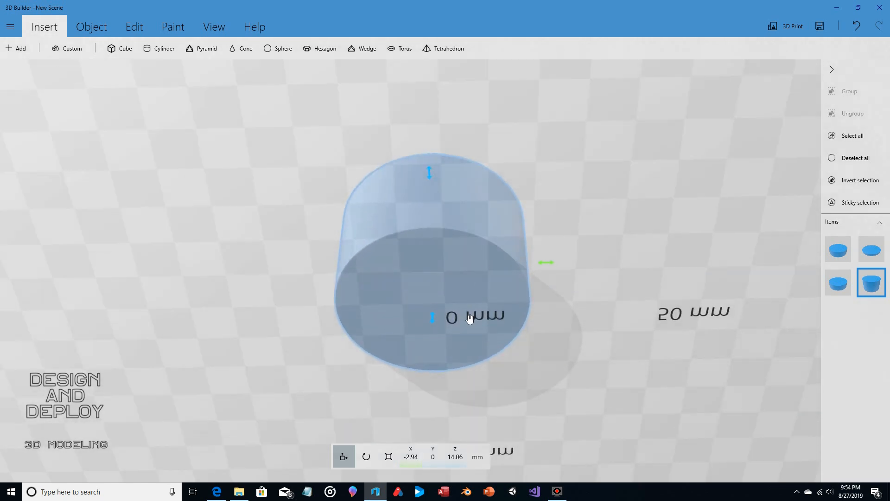
left_click_drag(583, 258, 533, 250)
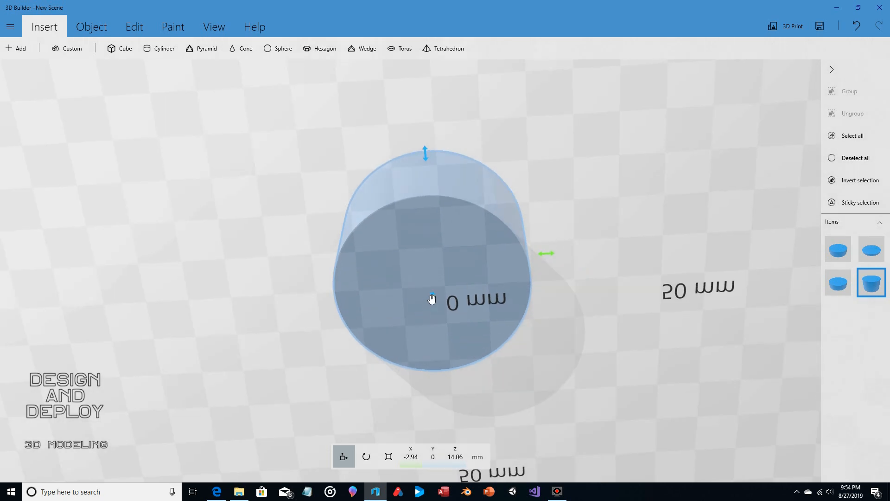
left_click_drag(431, 299, 433, 288)
left_click_drag(582, 294, 486, 272)
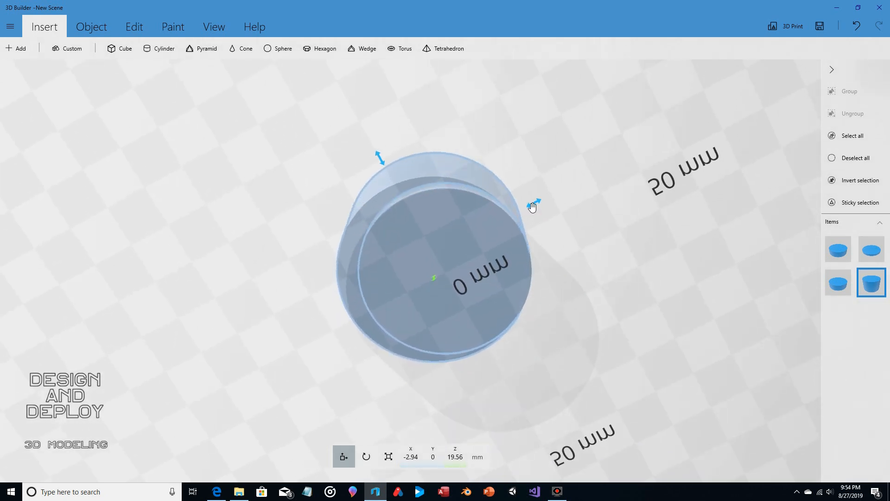
left_click_drag(530, 201, 543, 198)
left_click_drag(588, 247, 559, 215)
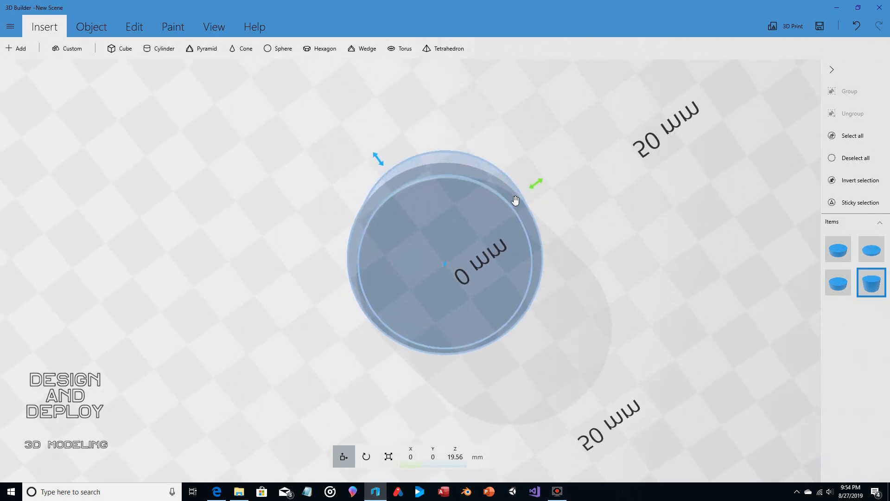
Lower the larger cylinder to Z 14.48 mm so that it encloses the stack.
left_click_drag(550, 160, 563, 281)
left_click_drag(445, 176, 446, 193)
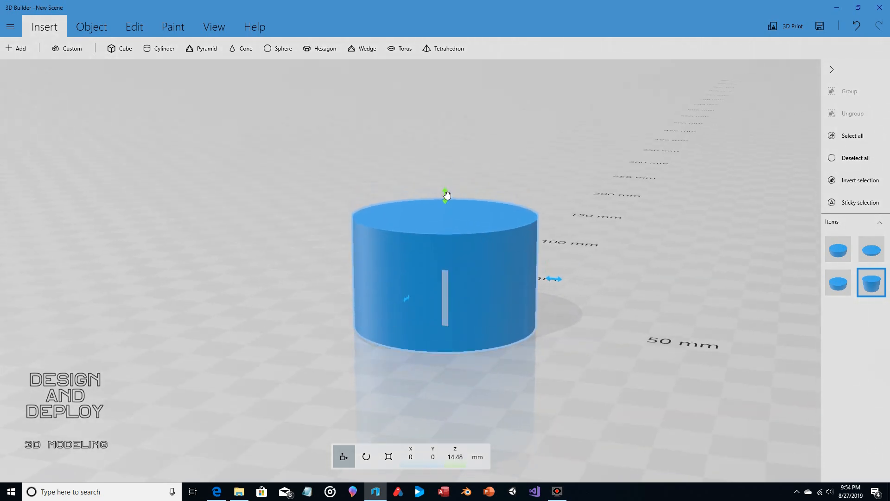
left_click_drag(325, 155, 366, 185)
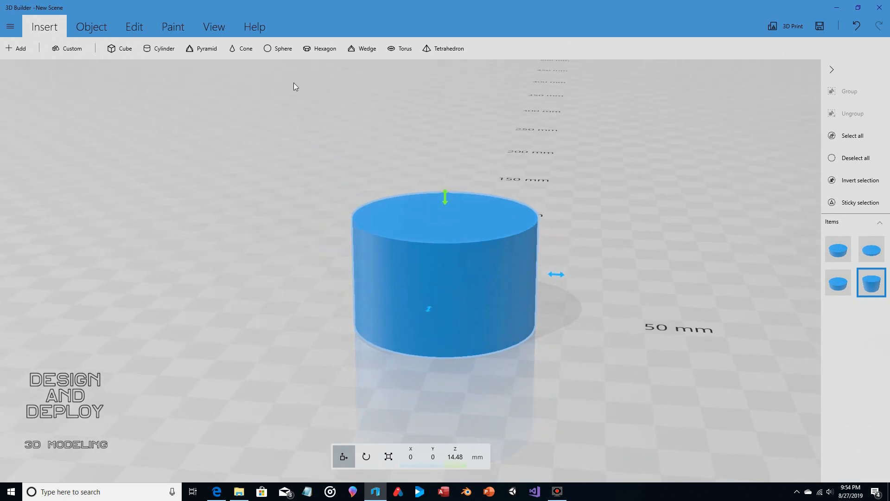
Hollow out the larger cylinder with a minimal wall thickness of 1.4 mm.
left_click(134, 27)
left_click(392, 46)
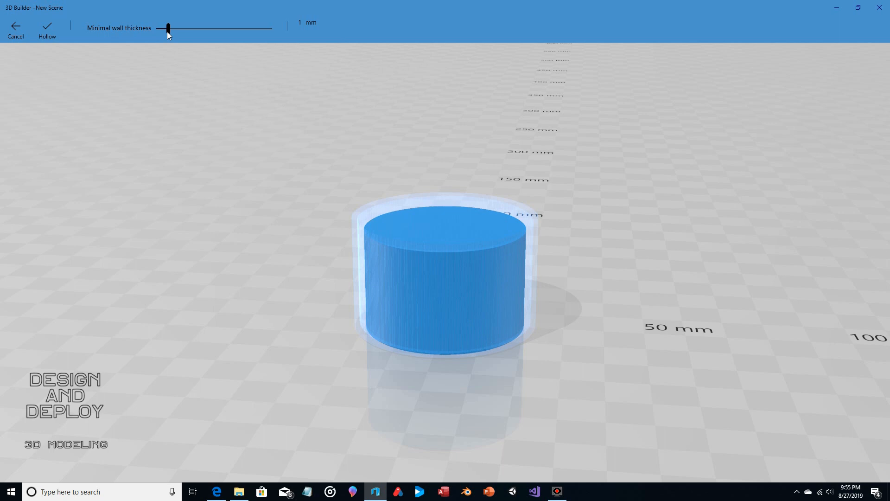
left_click_drag(168, 31, 172, 32)
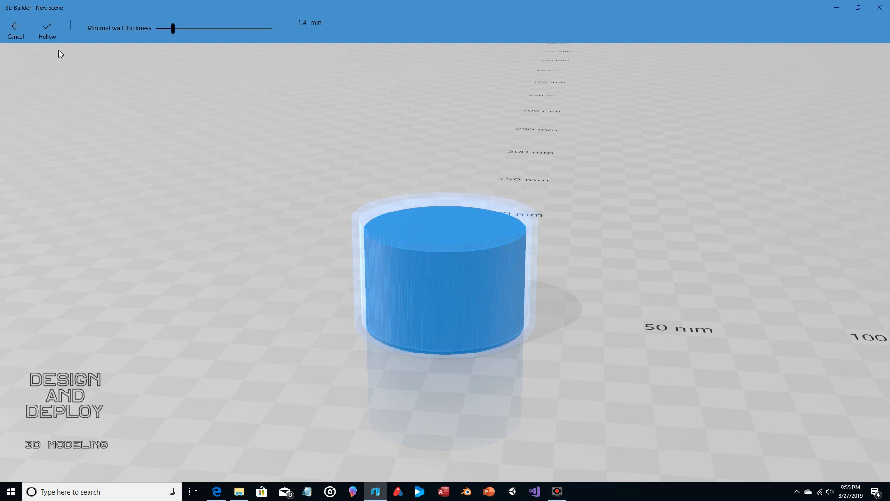
left_click(49, 29)
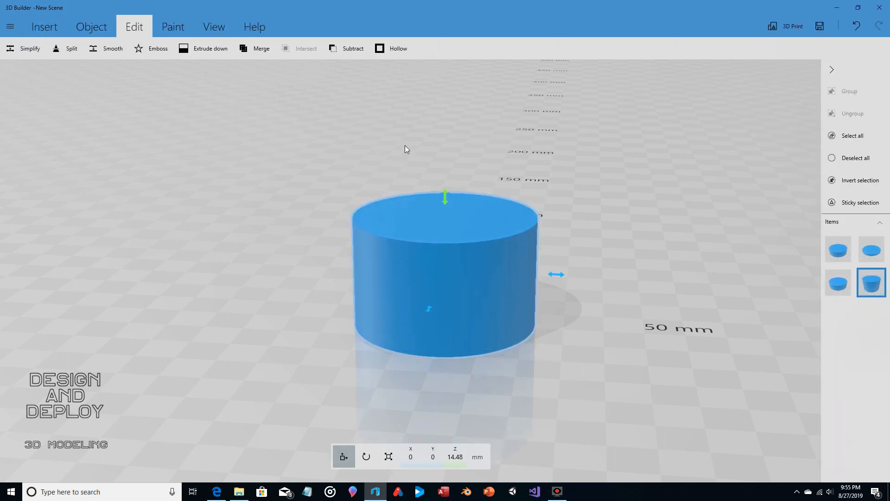
Lift the hollowed cylinder to Z 47.1 mm and split off its closed bottom with the plane offset 12.42 mm, keeping only the top.
left_click_drag(514, 165, 536, 168)
left_click_drag(446, 201, 446, 70)
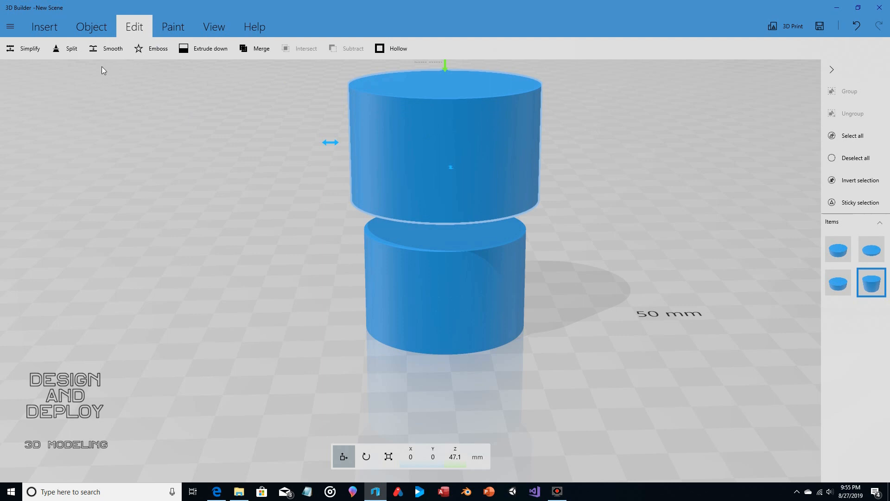
left_click(70, 49)
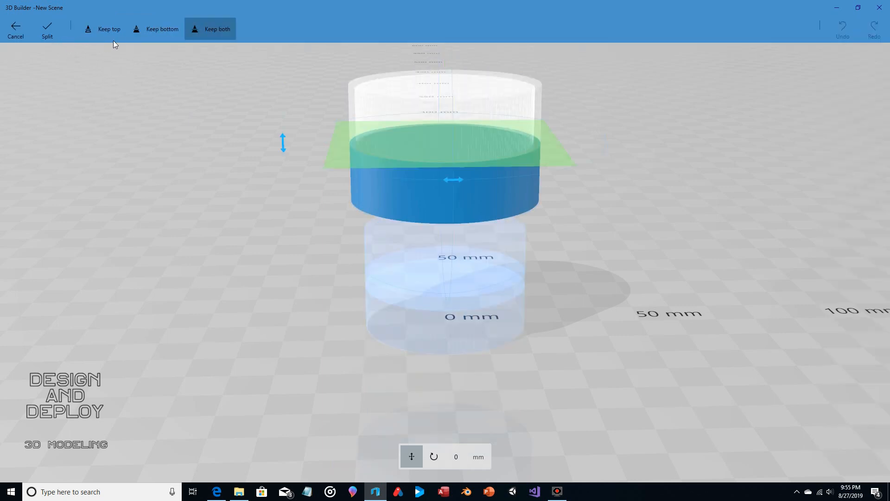
left_click(101, 31)
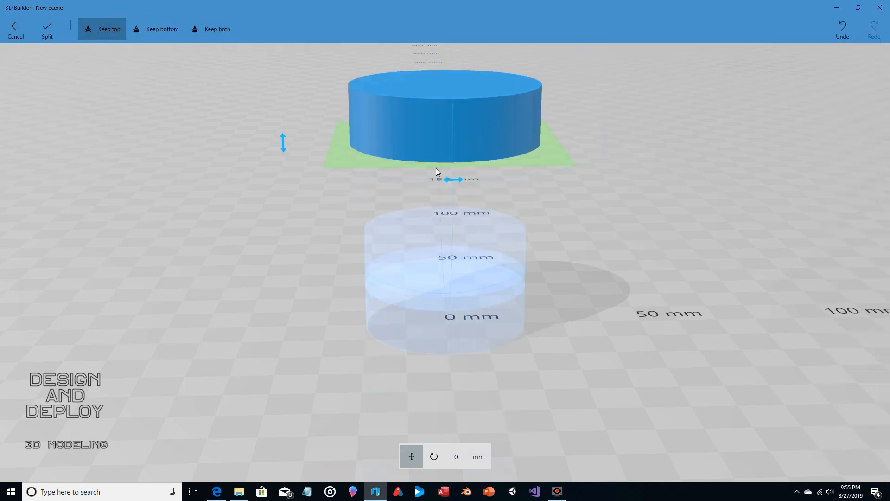
left_click_drag(547, 164, 585, 229)
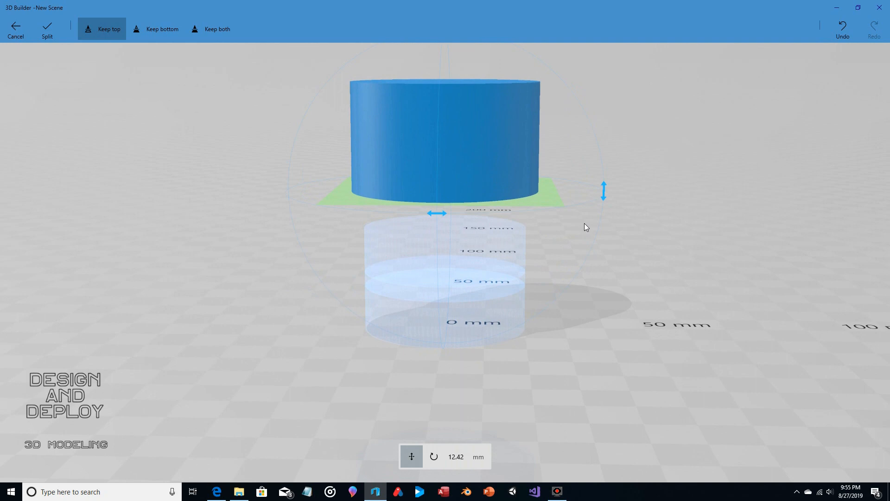
left_click(46, 32)
Examine the open underside and wall thickness of the raised hollow cylinder against the stack beneath it.
mouse_move(513, 154)
left_mouse_down()
mouse_move(425, 112)
mouse_move(514, 154)
left_mouse_up()
left_click_drag(546, 186, 421, 187)
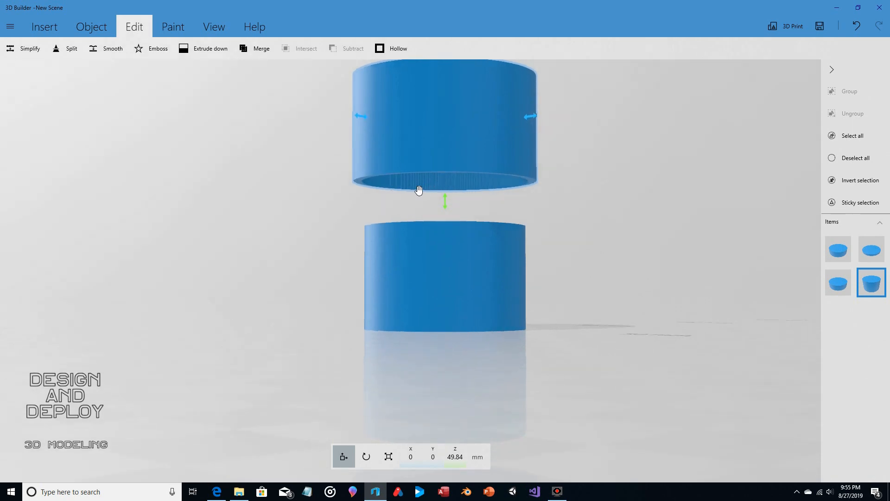
left_click_drag(524, 203, 547, 186)
scroll(547, 183, "up", 3)
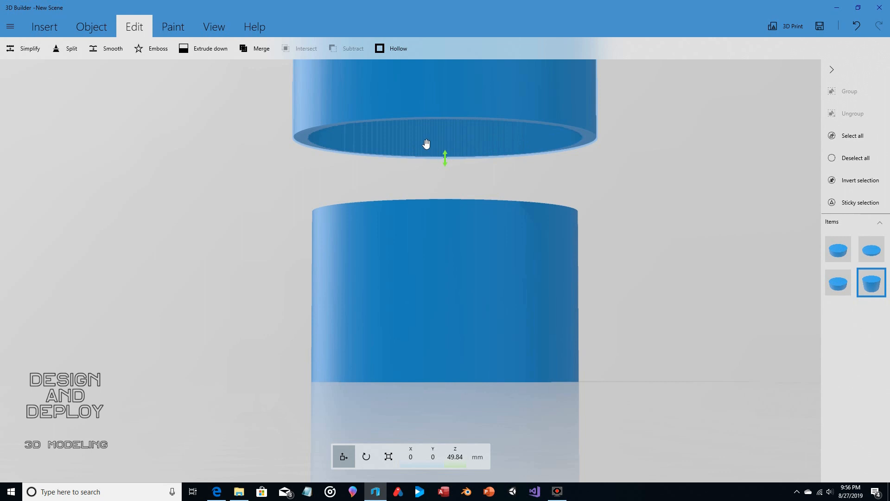
left_click(392, 147)
scroll(550, 191, "up", 2)
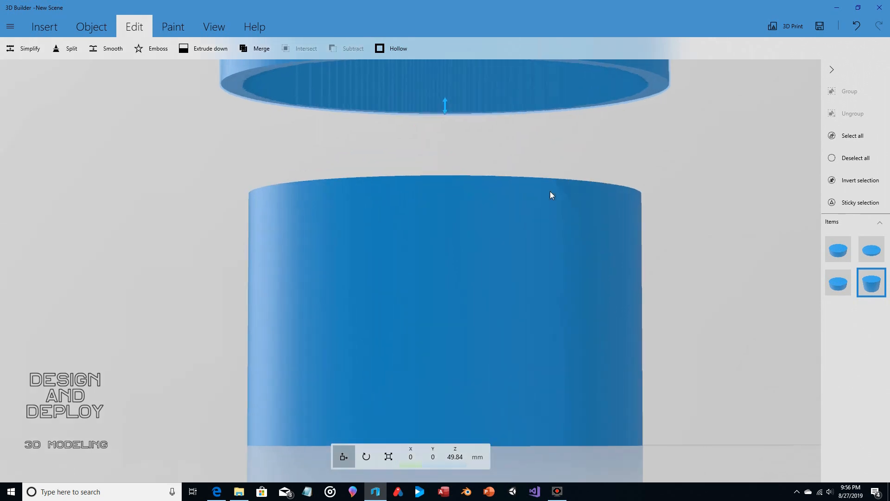
scroll(550, 192, "down", 3)
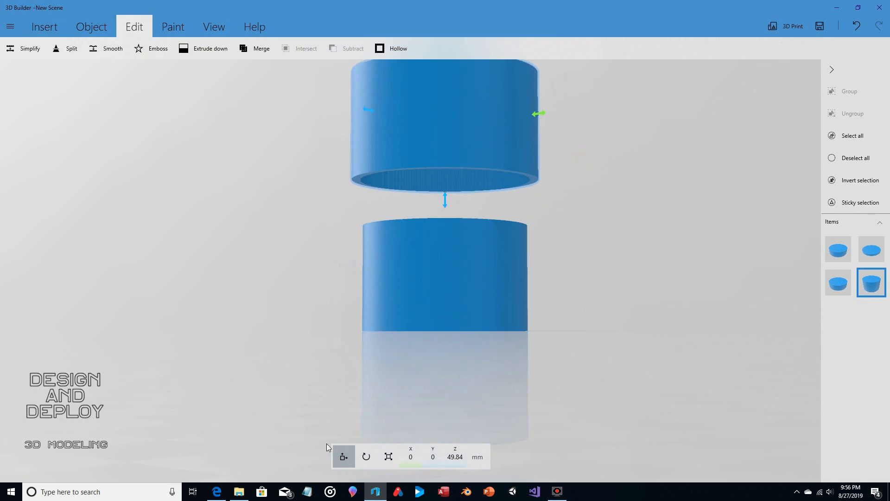
left_click_drag(542, 212, 556, 268)
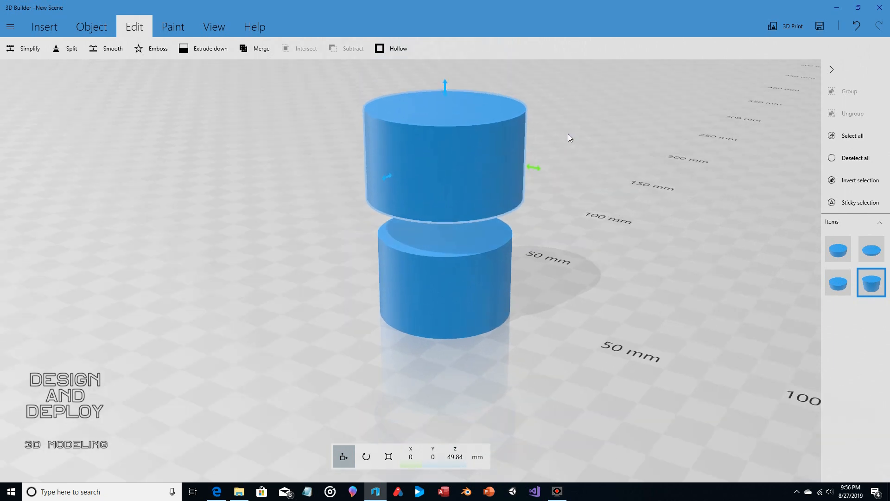
Lower the open-bottomed cylinder back over the stack to Z 14.48 mm.
left_click_drag(445, 66, 455, 208)
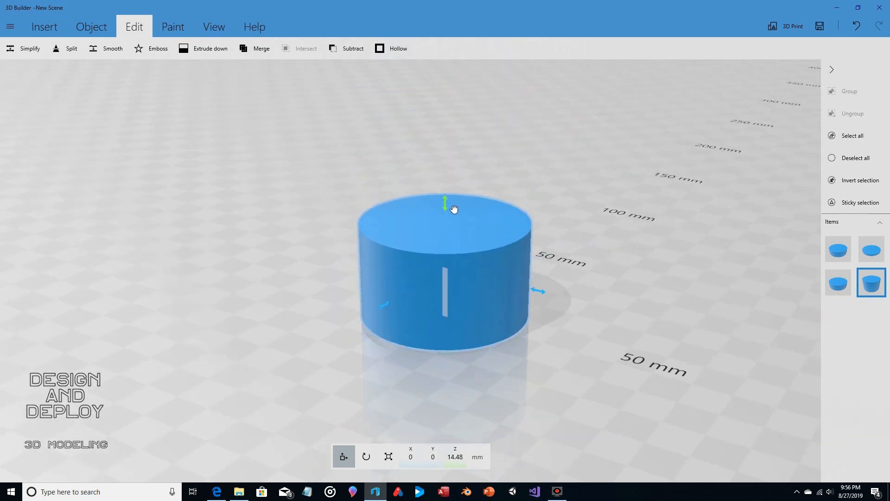
left_click(548, 156)
left_click_drag(547, 156, 545, 168)
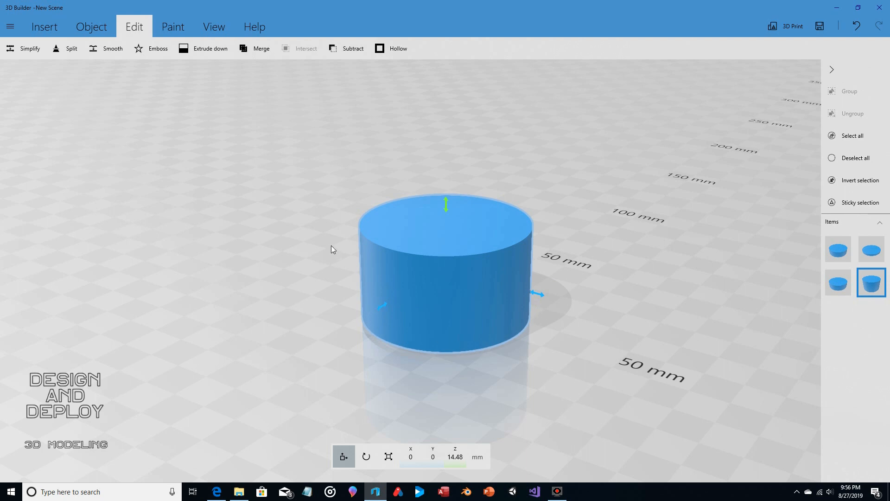
Start a custom torus shape and set both its latitude and longitude to 30.
left_click(47, 29)
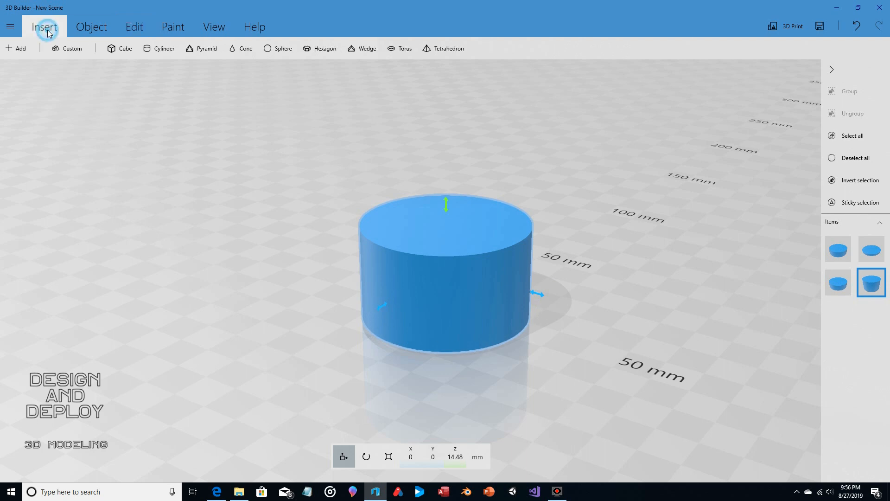
left_click(73, 51)
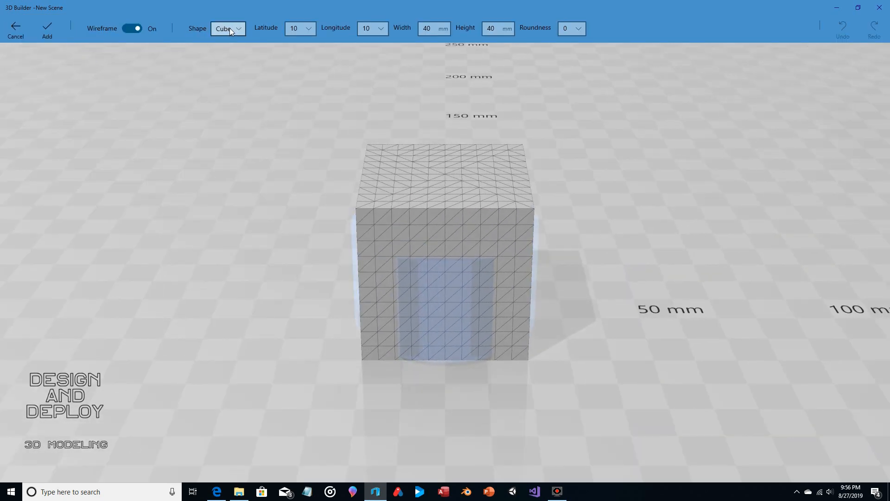
left_click(229, 28)
left_click(223, 71)
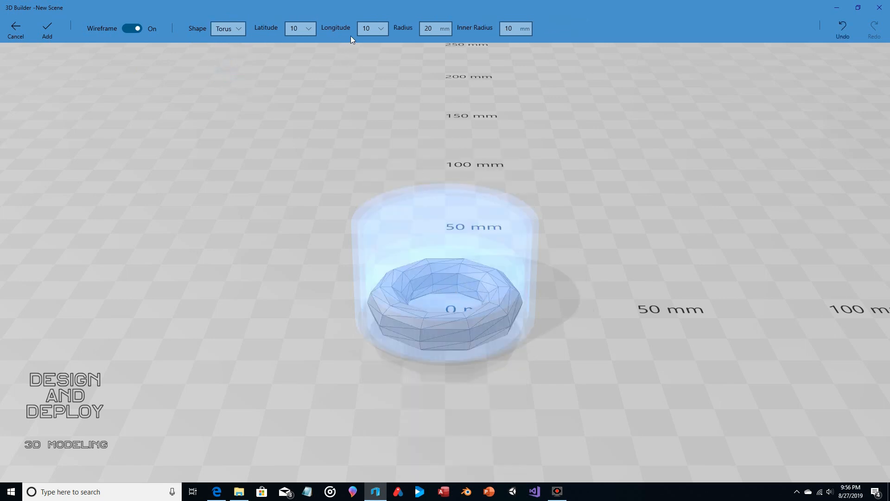
left_click(305, 31)
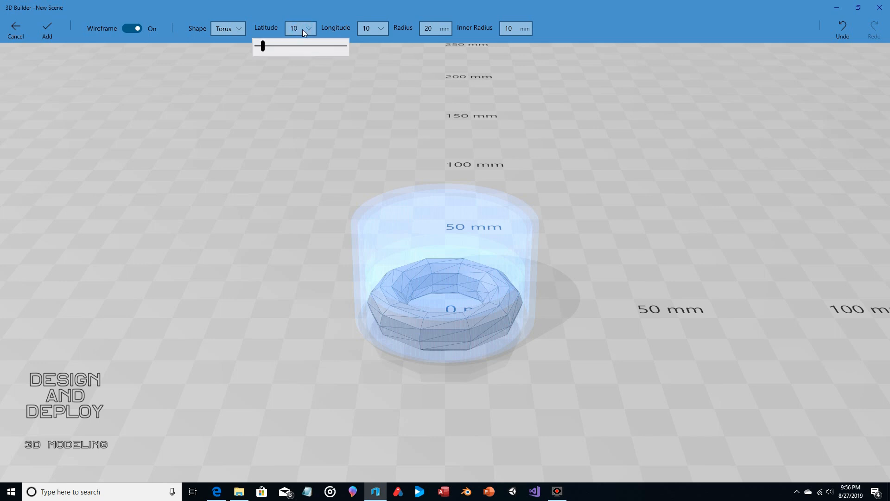
left_click_drag(267, 47, 283, 47)
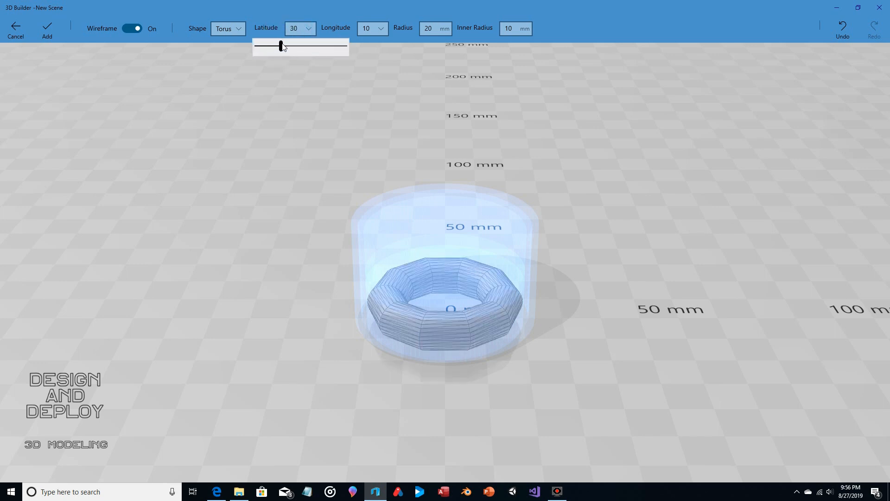
left_click(381, 29)
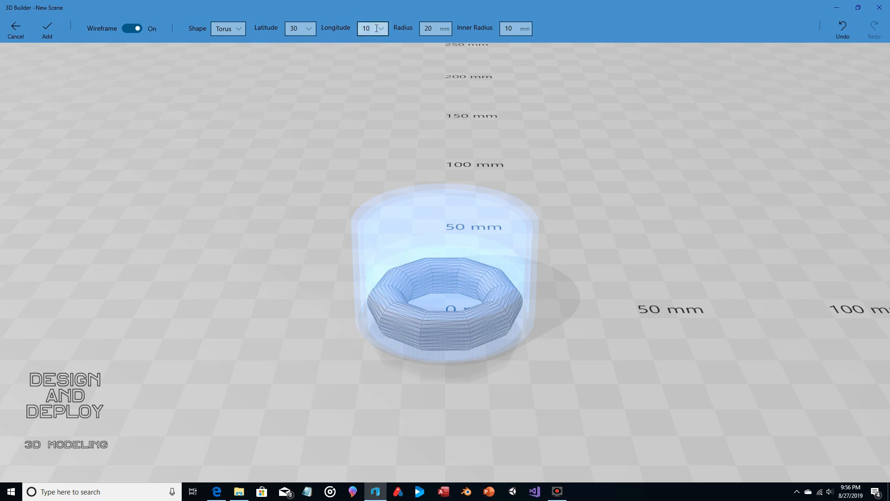
left_click(374, 27)
left_click_drag(341, 48, 356, 51)
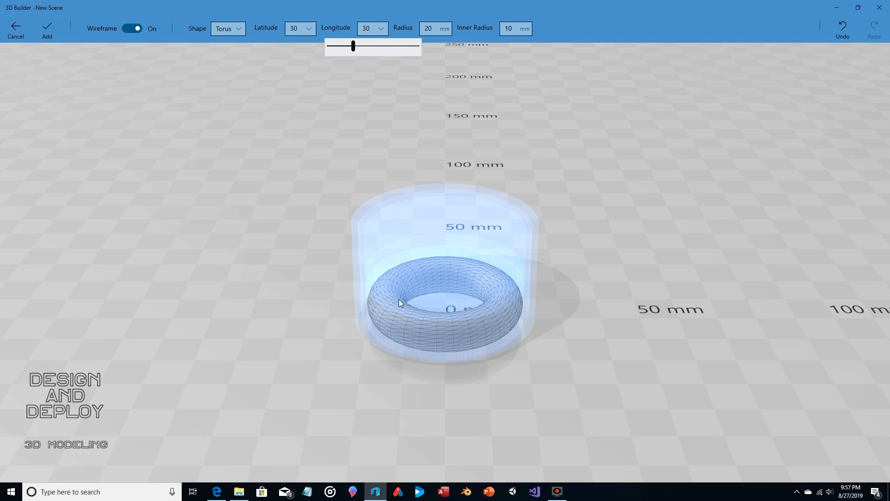
Set the torus's inner radius to 17 mm, keep the radius at 20 mm, and add it to the scene.
left_click(502, 29)
left_click_drag(501, 29, 514, 28)
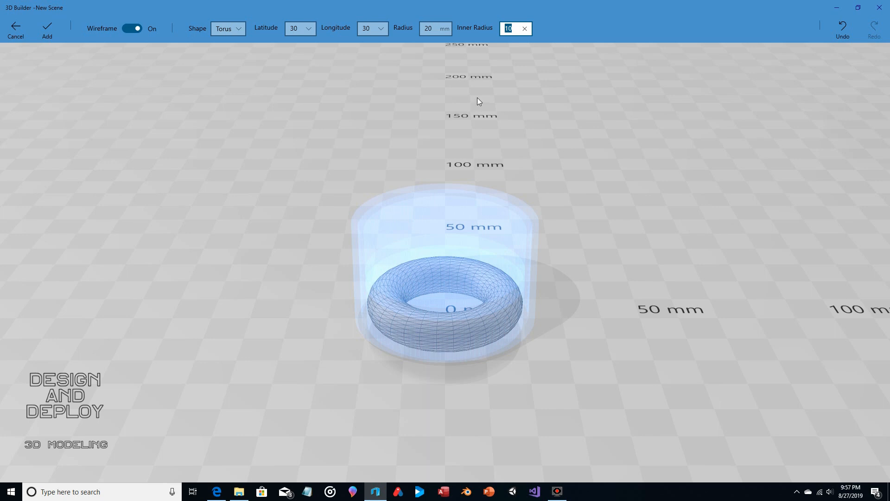
type("17")
double_click(431, 29)
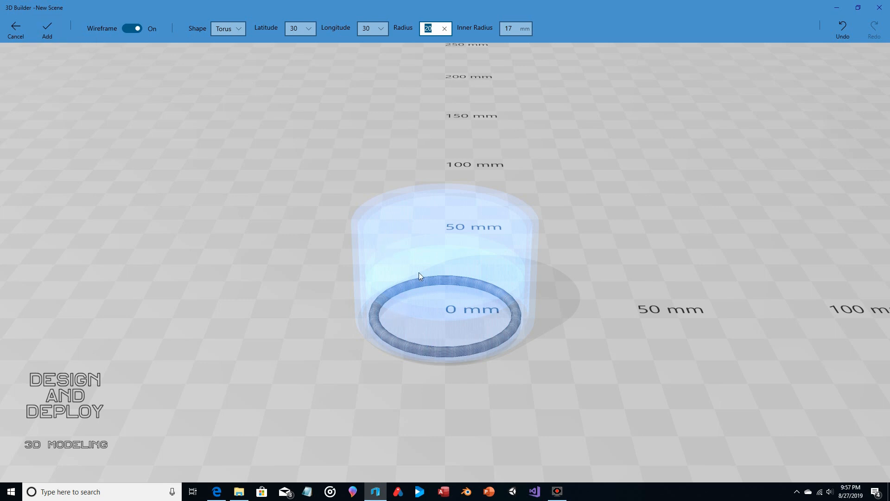
left_click(50, 28)
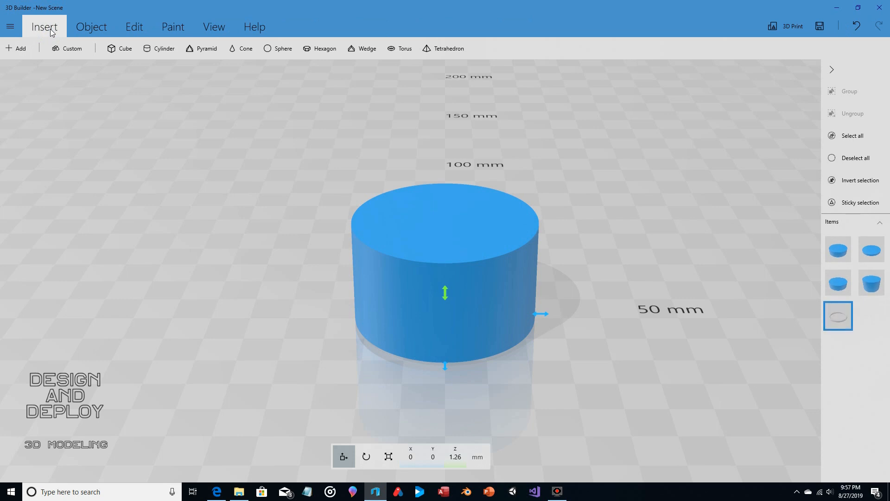
Scale the torus uniformly to about 48.9 mm wide and keep it centred around the cylinder's base at X 0, Y 0.
left_click(388, 457)
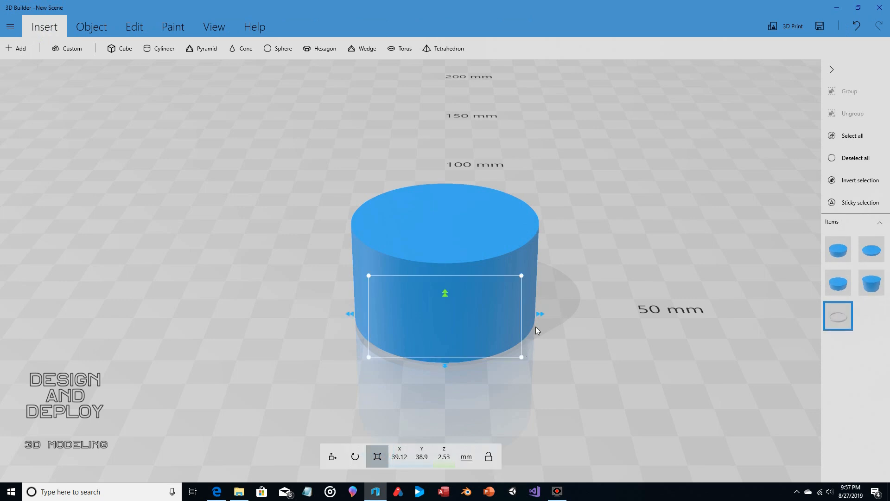
left_click_drag(520, 276, 536, 269)
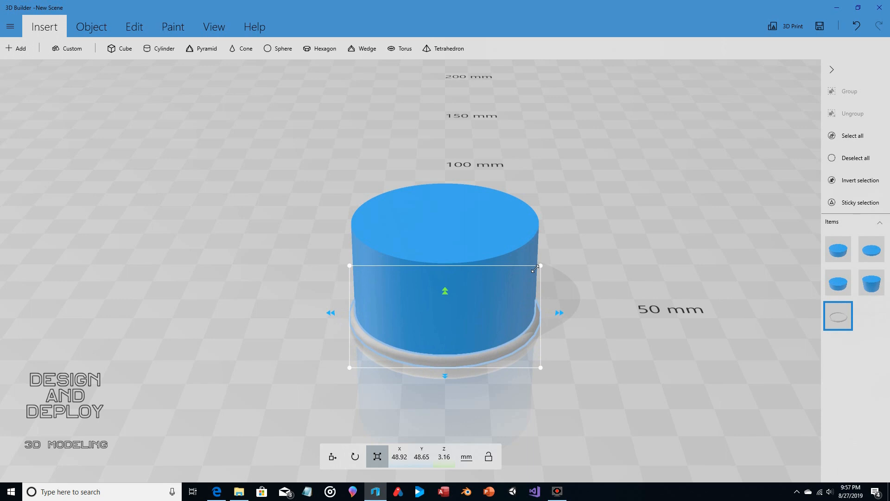
left_click(333, 457)
right_click_drag(644, 239, 634, 391)
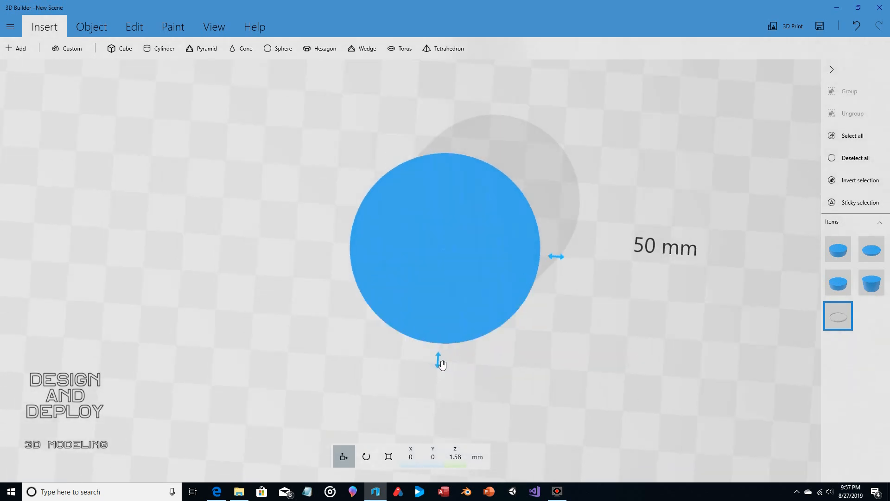
mouse_move(443, 365)
left_mouse_down()
mouse_move(444, 353)
mouse_move(445, 362)
left_mouse_up()
mouse_move(557, 261)
left_mouse_down()
mouse_move(567, 260)
mouse_move(559, 261)
left_mouse_up()
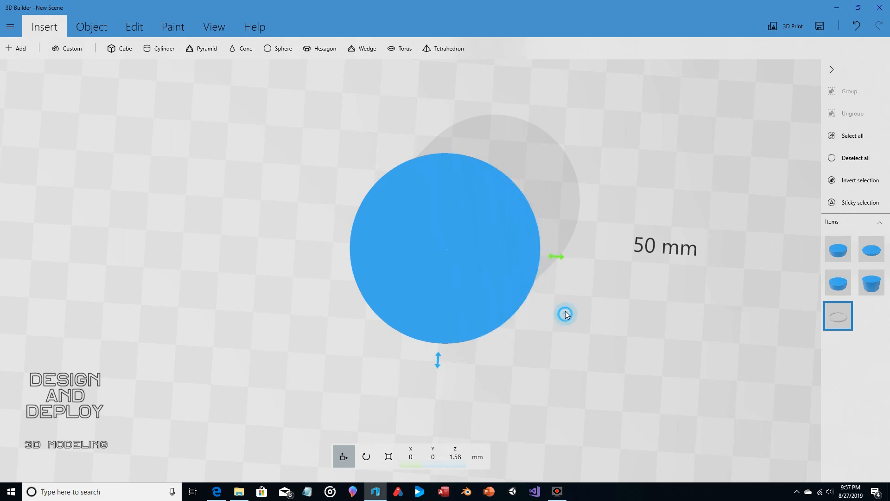
Duplicate the torus ring and raise the copy to Z 27.72 mm so it surrounds the cylinder's upper rim.
left_click_drag(565, 314, 597, 234)
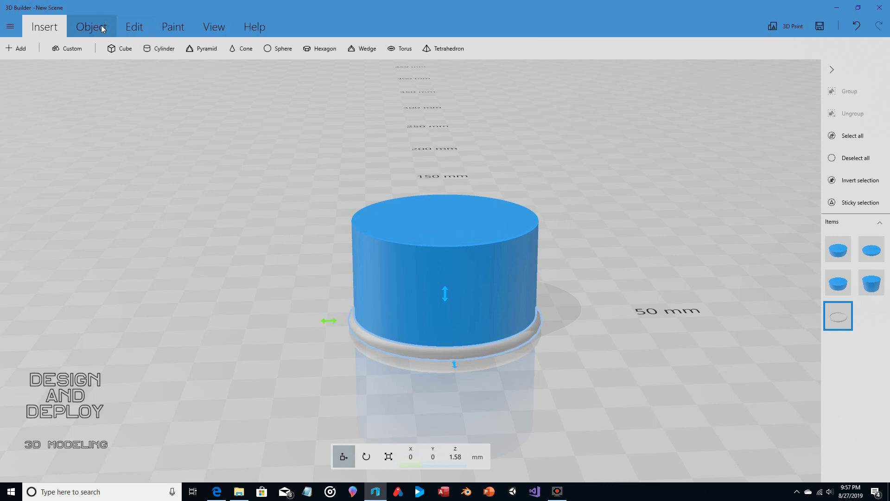
left_click(133, 30)
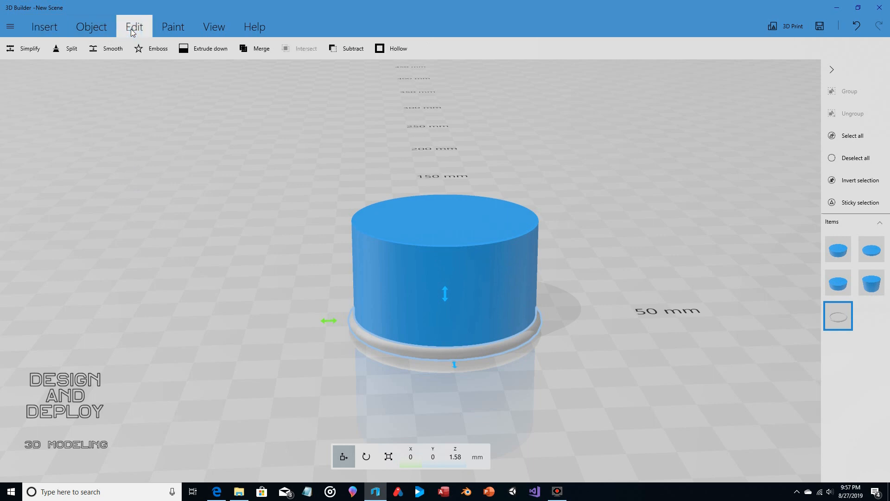
left_click(97, 30)
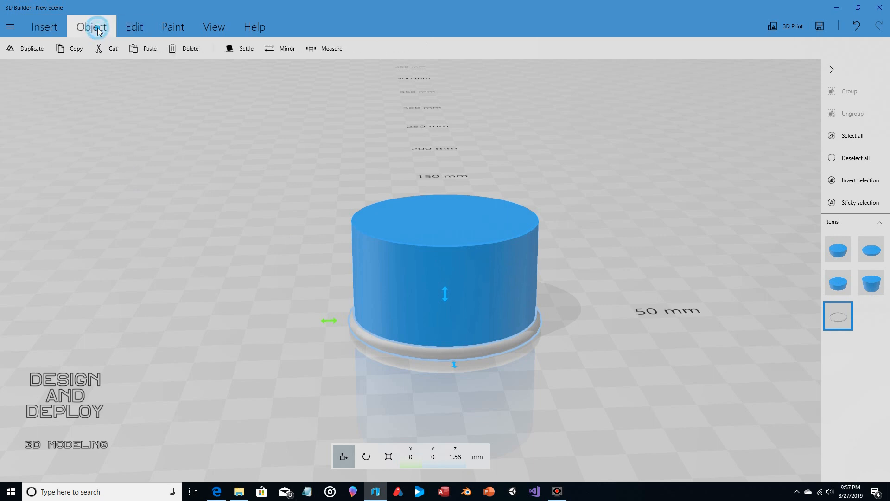
left_click(29, 49)
left_click_drag(347, 327, 555, 340)
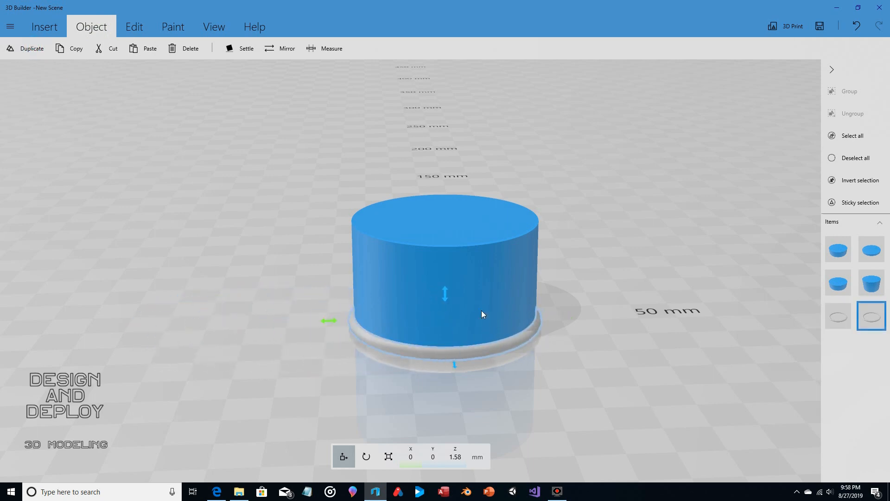
left_click_drag(445, 296, 441, 200)
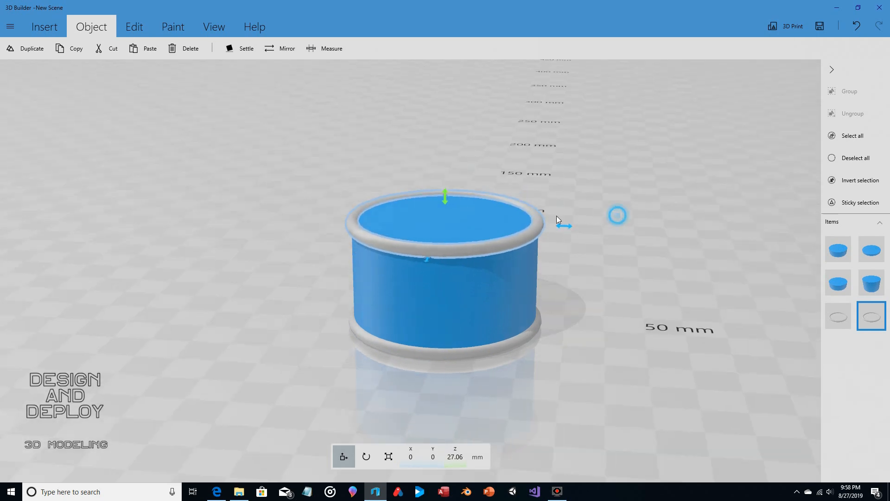
left_click_drag(557, 216, 480, 225)
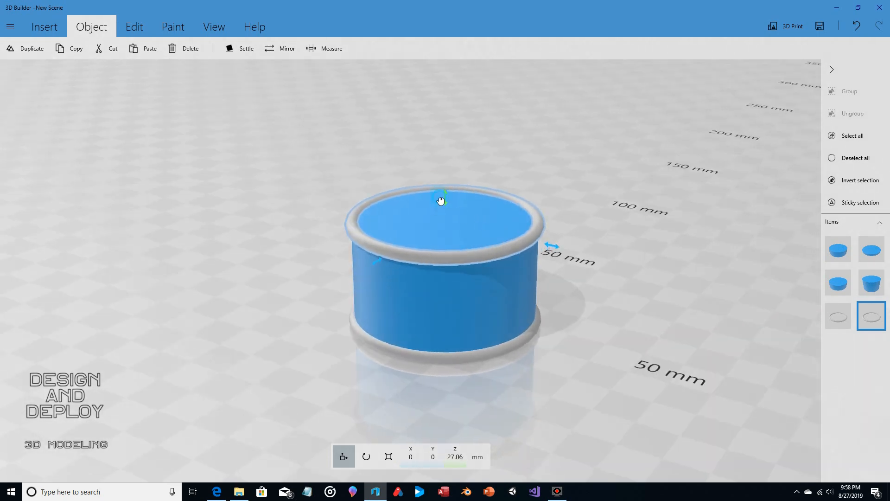
left_click_drag(445, 198, 445, 195)
right_click_drag(382, 232, 458, 282)
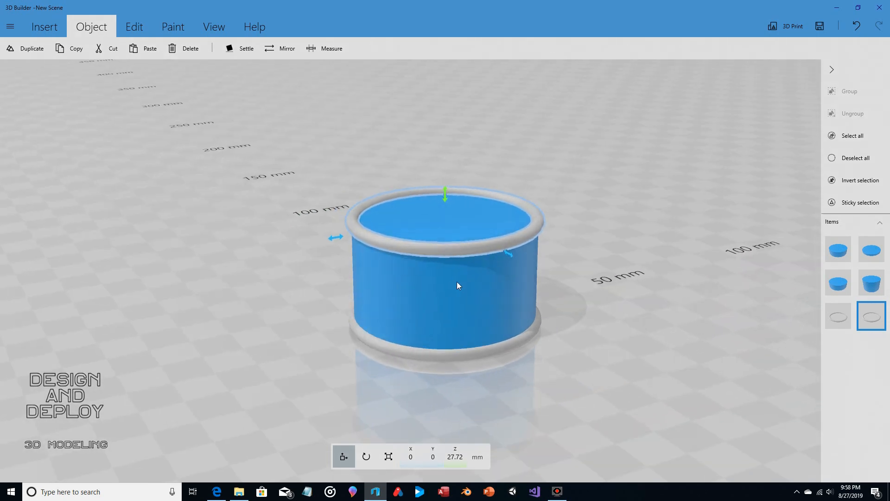
right_click_drag(549, 289, 449, 282)
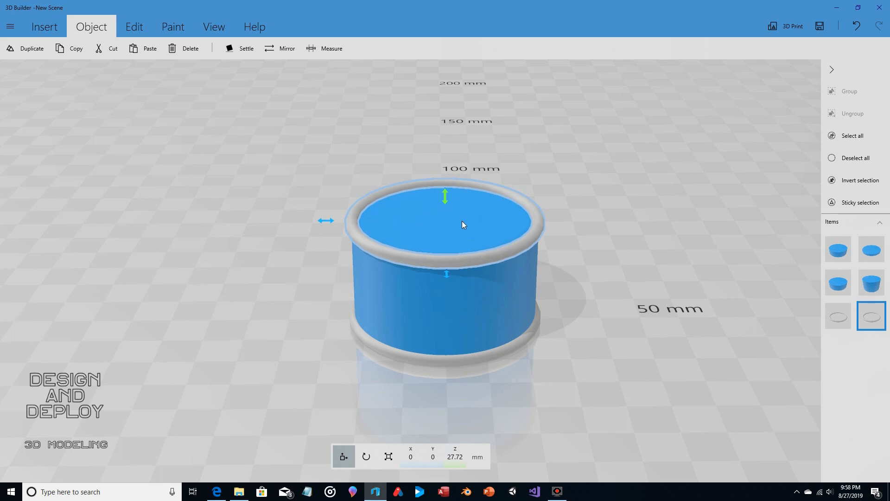
left_click_drag(584, 225, 590, 224)
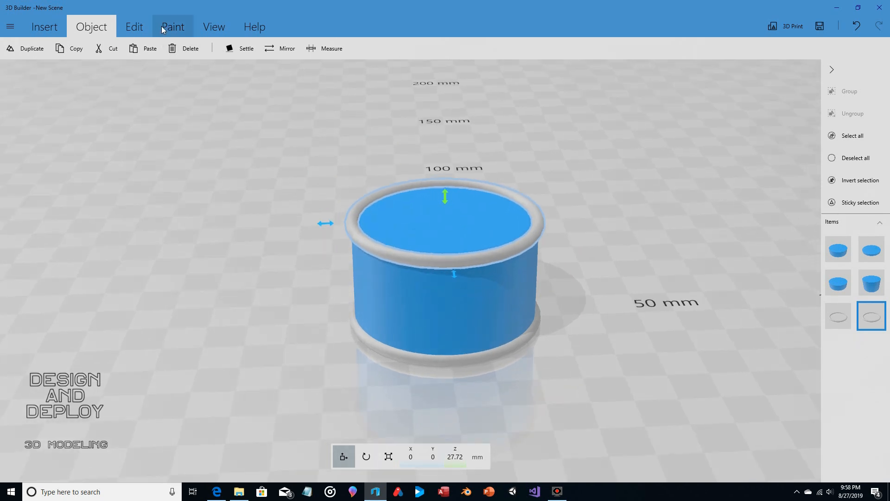
left_click(126, 31)
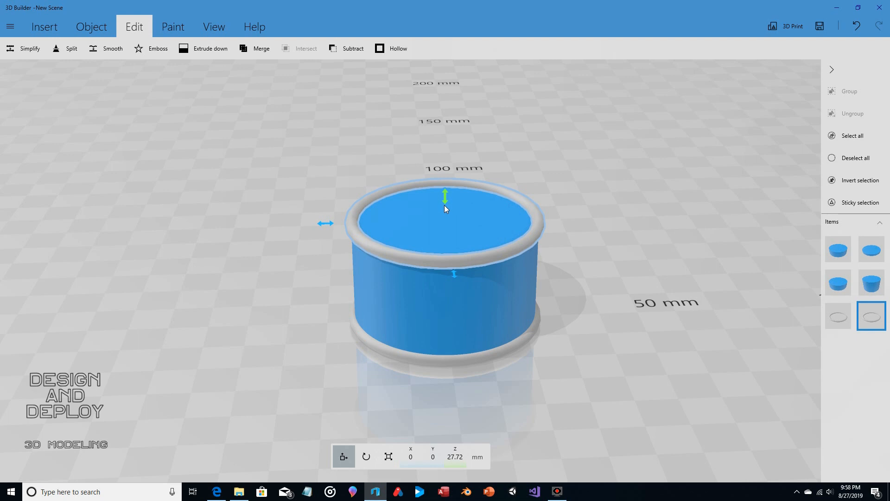
mouse_move(544, 159)
right_mouse_down()
mouse_move(547, 178)
mouse_move(551, 169)
mouse_move(544, 172)
right_mouse_up()
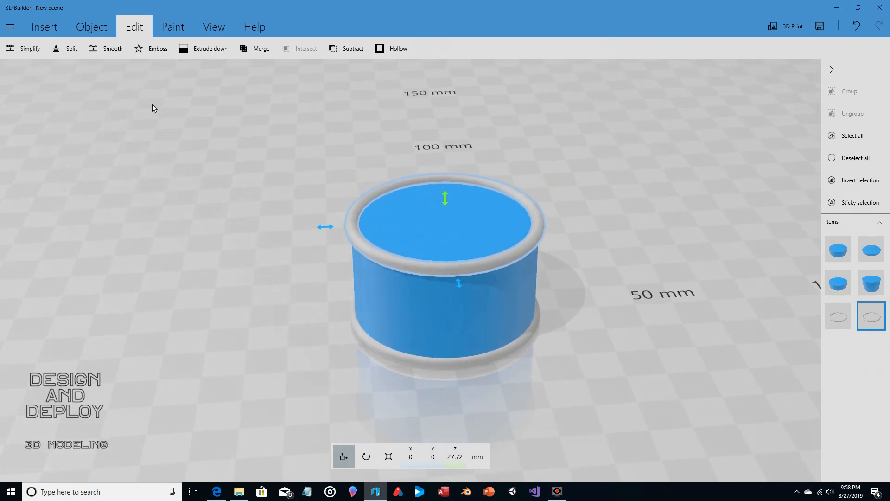
left_click(74, 50)
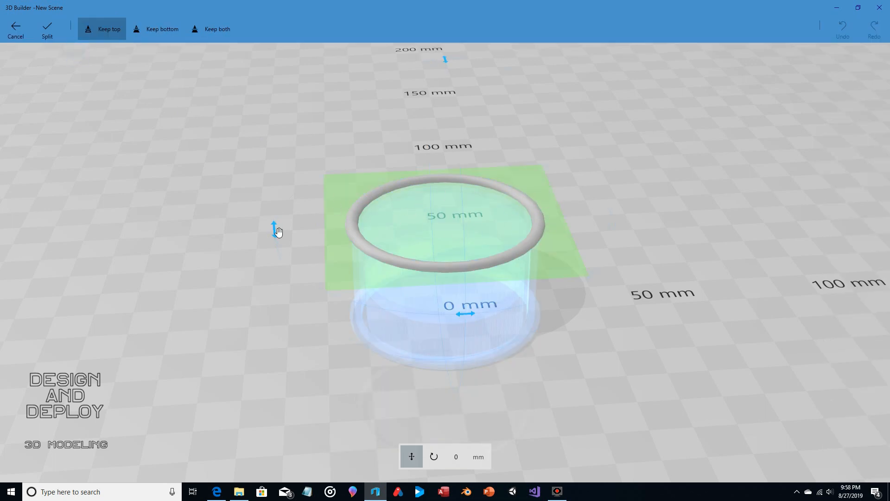
left_click_drag(275, 231, 299, 210)
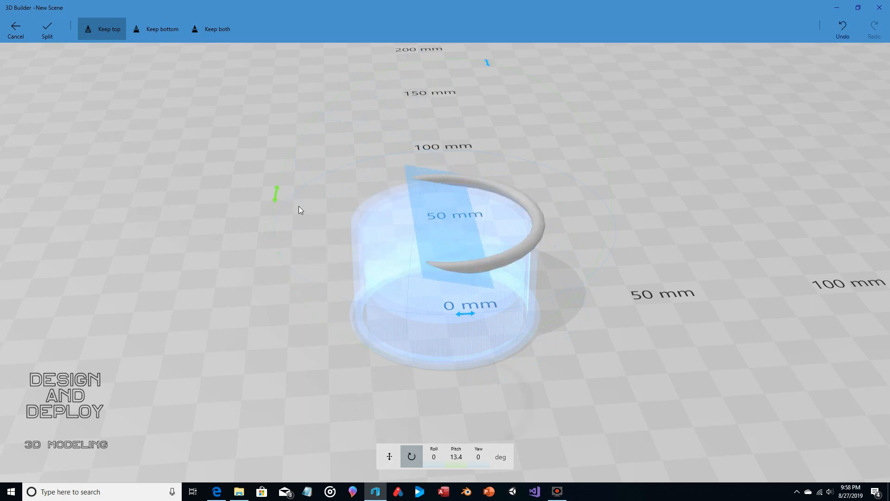
left_click(16, 29)
left_click(75, 52)
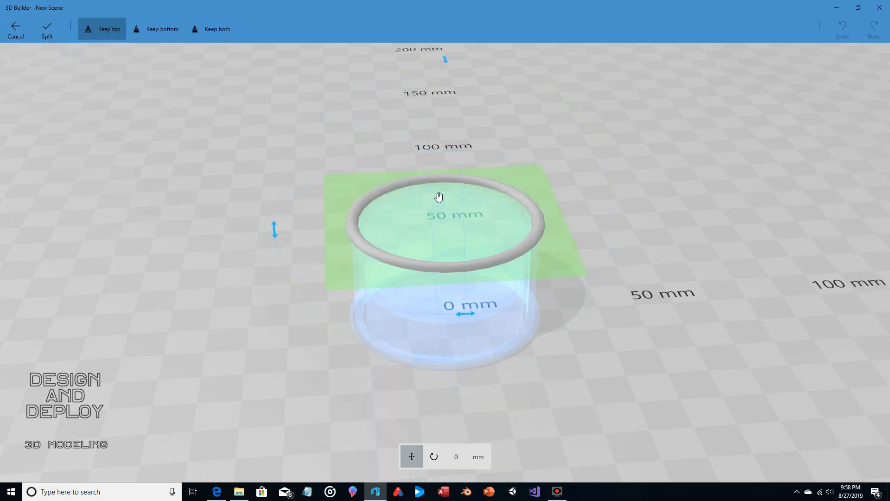
left_click_drag(275, 229, 428, 195)
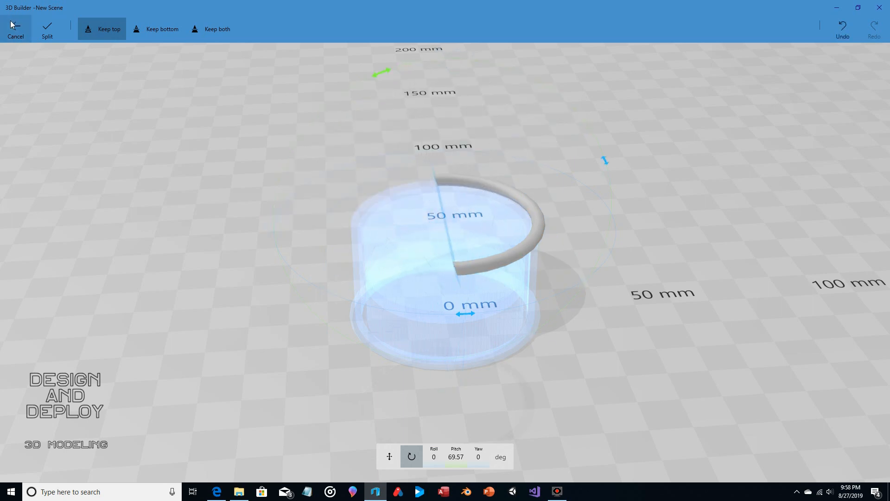
left_click(23, 27)
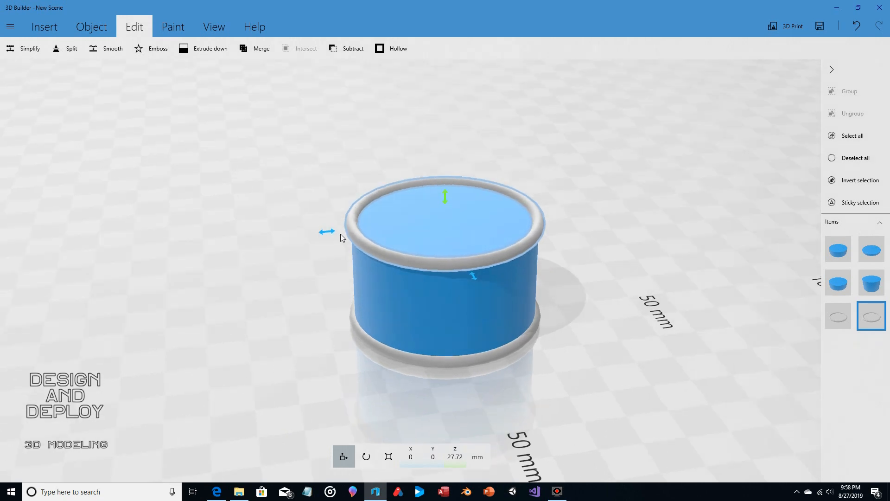
left_click(65, 49)
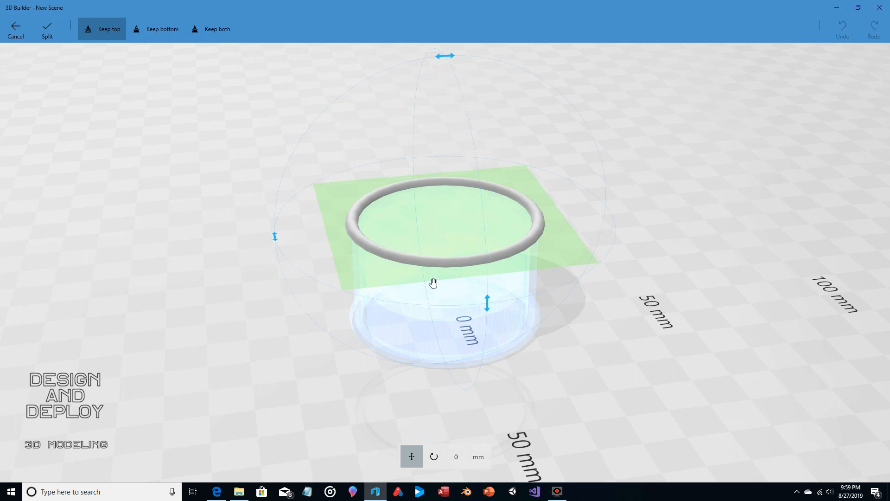
left_click(18, 34)
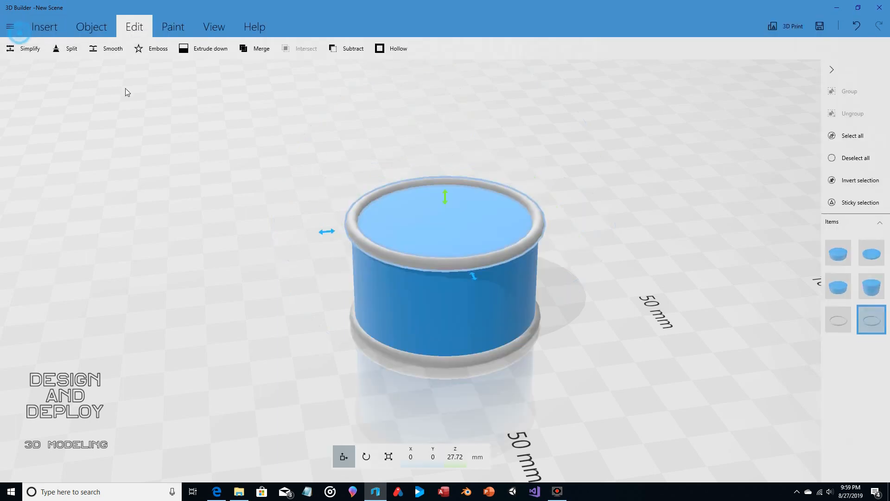
Add a wedge to the scene and raise it above the cylinder to about Z 42.76 mm.
left_click_drag(123, 145, 405, 164)
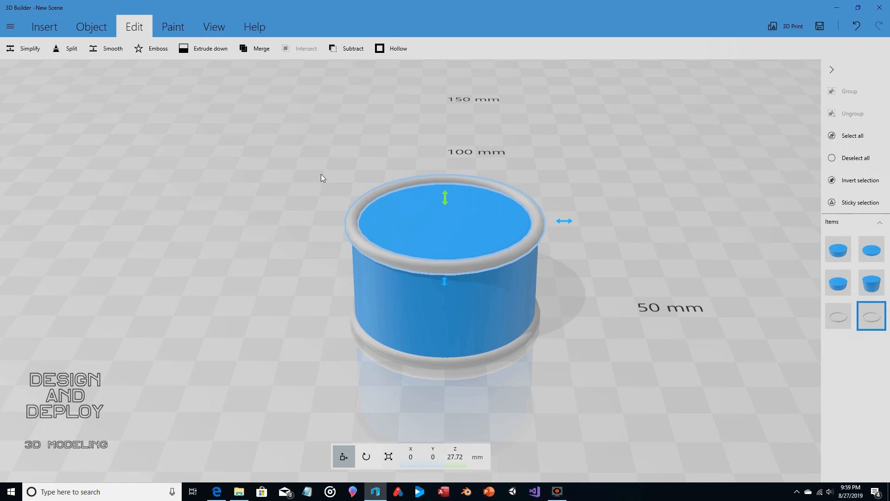
left_click(46, 27)
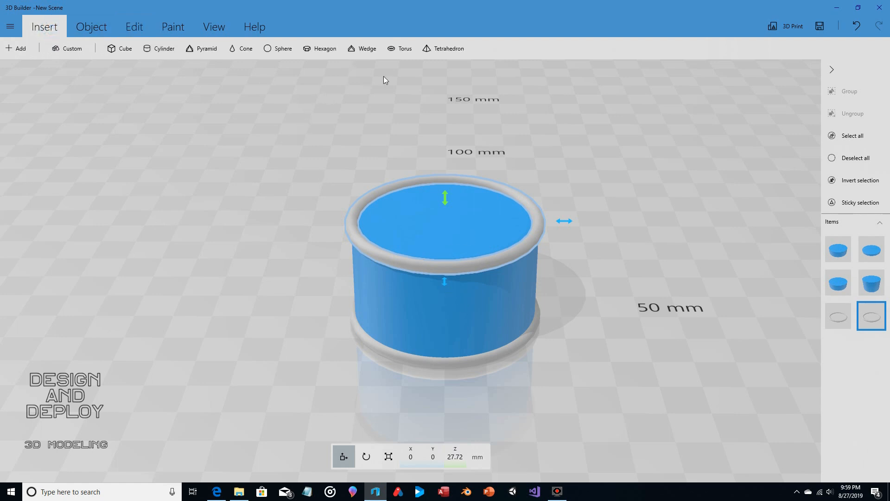
left_click(364, 48)
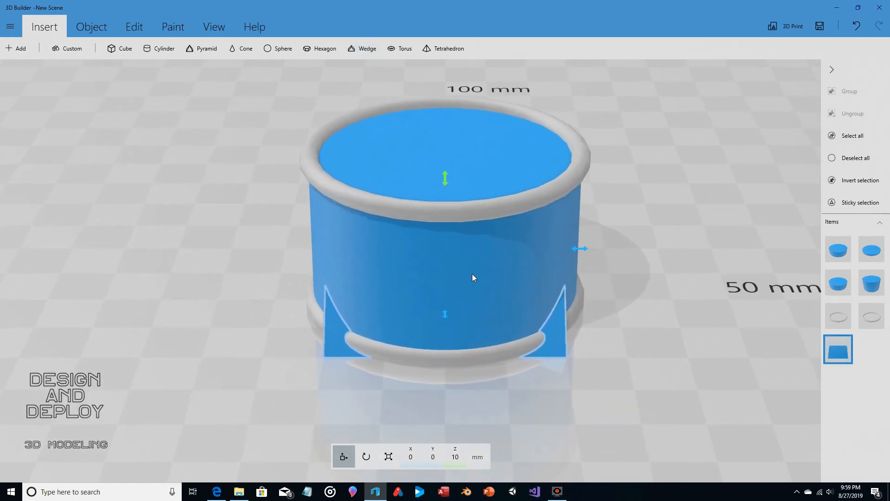
scroll(472, 273, "down", 4)
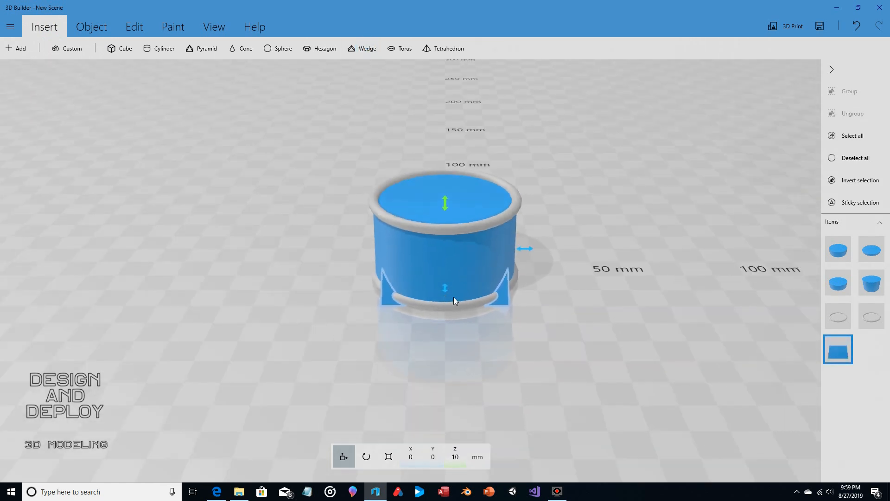
left_click_drag(450, 204, 440, 103)
Rotate the wedge upright with a pitch of -90 degrees.
left_click(366, 456)
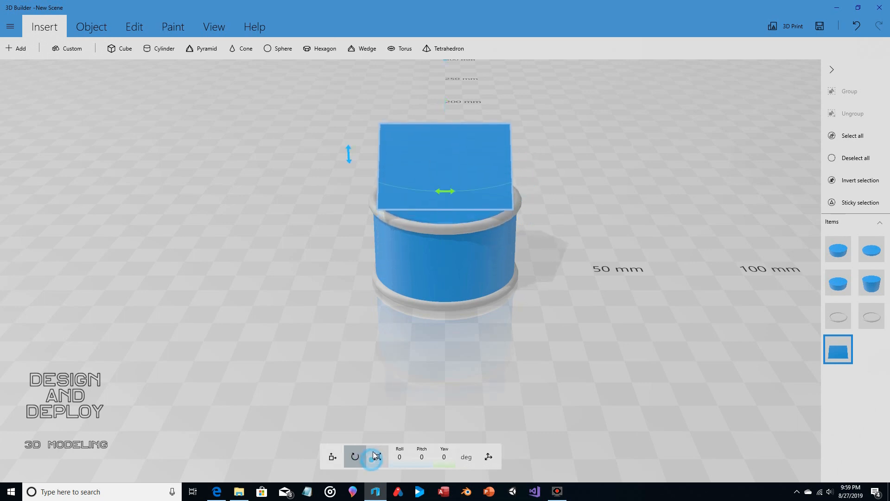
left_click_drag(349, 151, 439, 272)
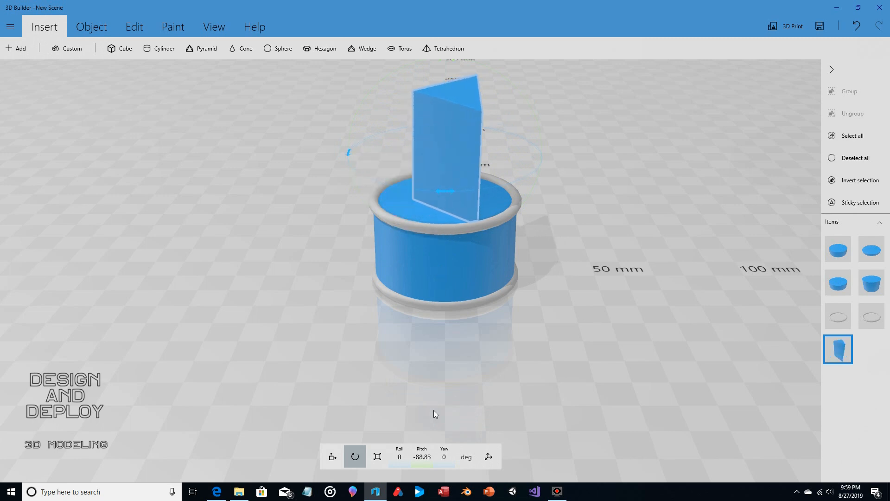
left_click(422, 467)
type("-90")
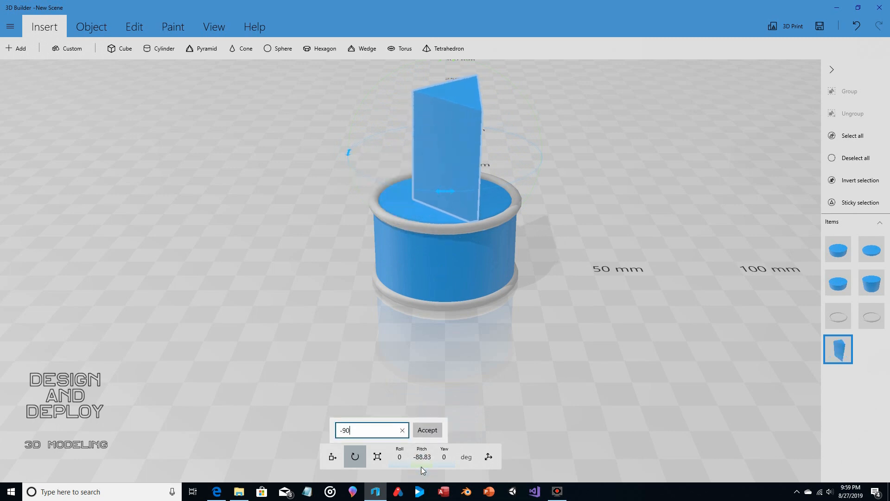
left_click(427, 435)
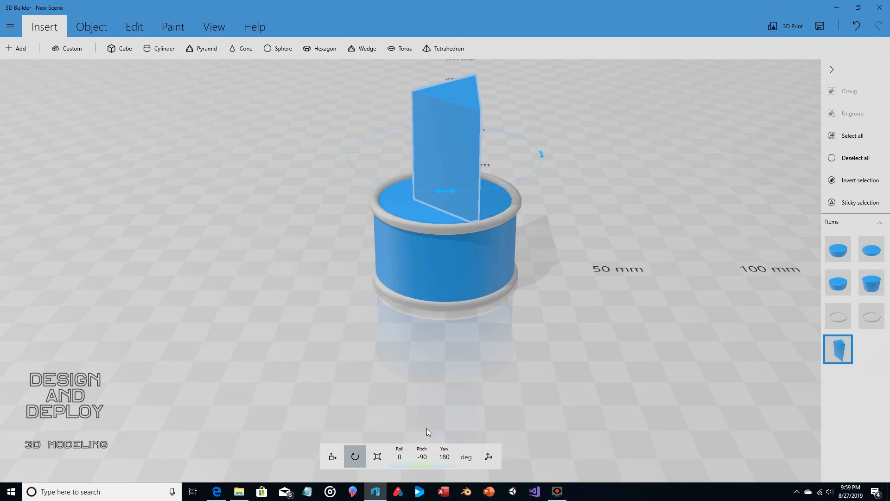
Lower the wedge to Z 21.24 mm and shift it to X 14.46 mm so its point reaches towards the cylinder's centre.
left_click(330, 455)
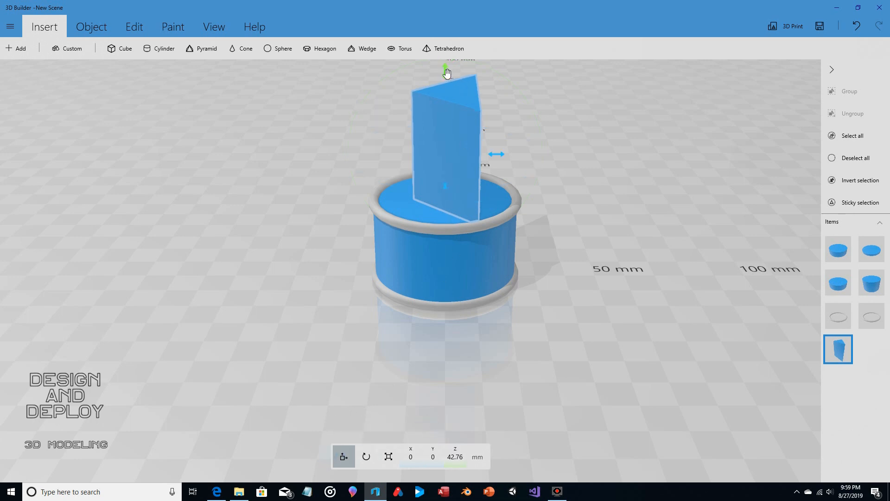
left_click_drag(447, 75, 442, 144)
left_click_drag(564, 173, 552, 242)
left_click_drag(580, 197, 246, 247)
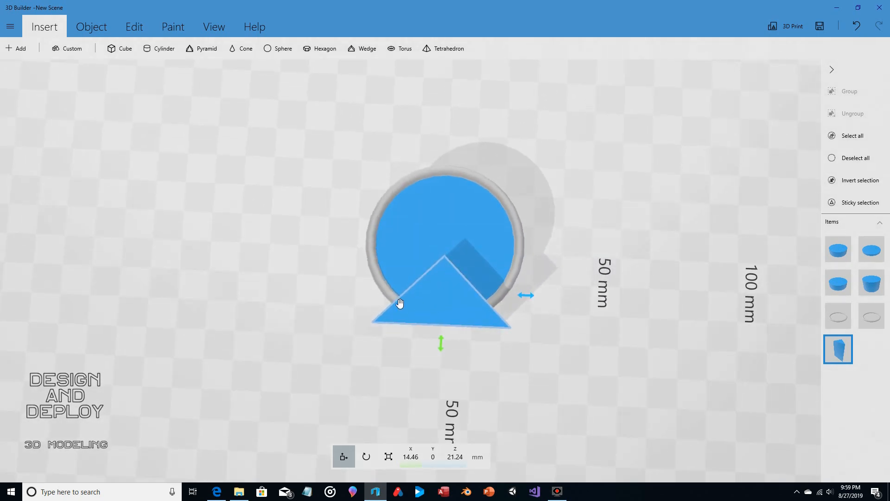
Subtract the wedge from the cylinders and rings to cut a wedge-shaped opening, and inspect the exposed interior.
left_click_drag(340, 260, 458, 152)
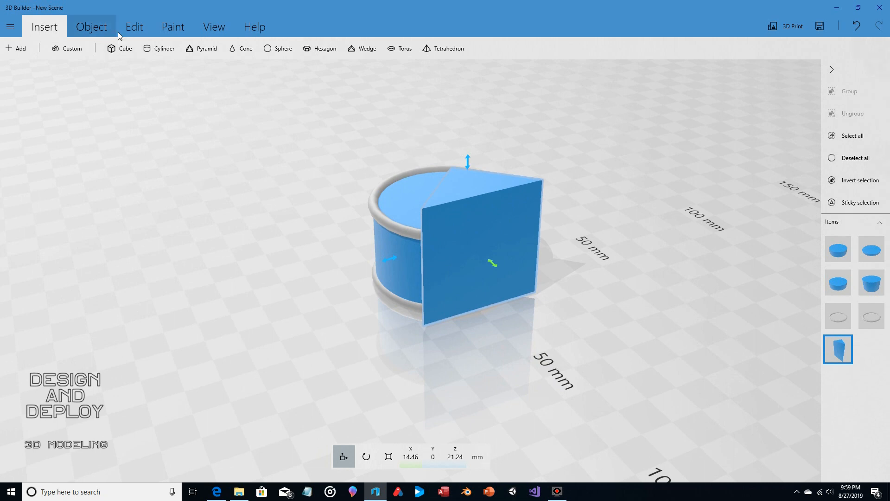
left_click(134, 27)
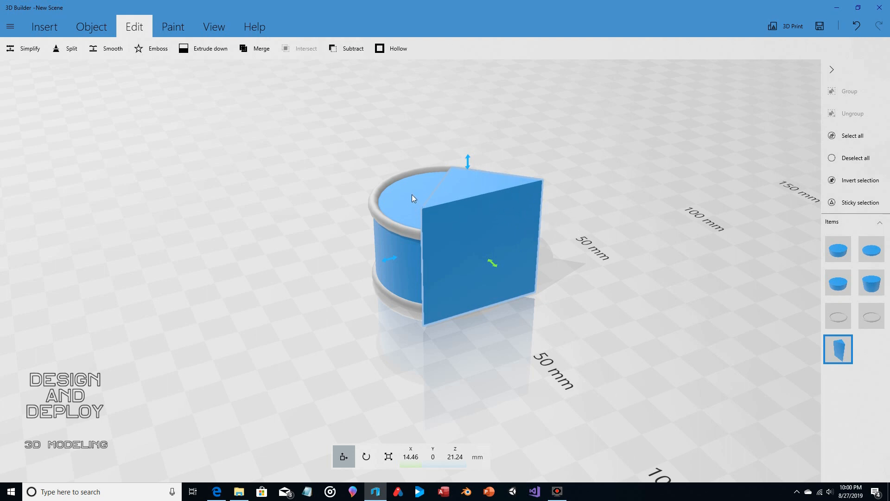
right_click_drag(511, 138, 648, 159)
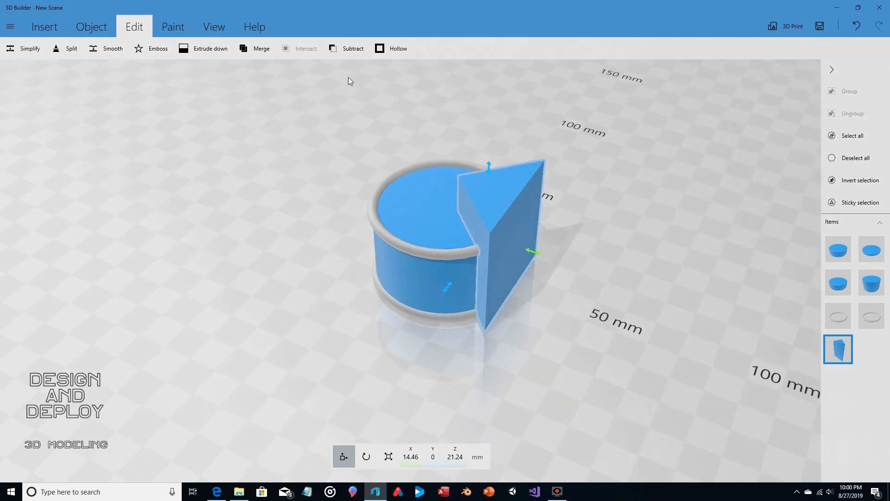
left_click(342, 48)
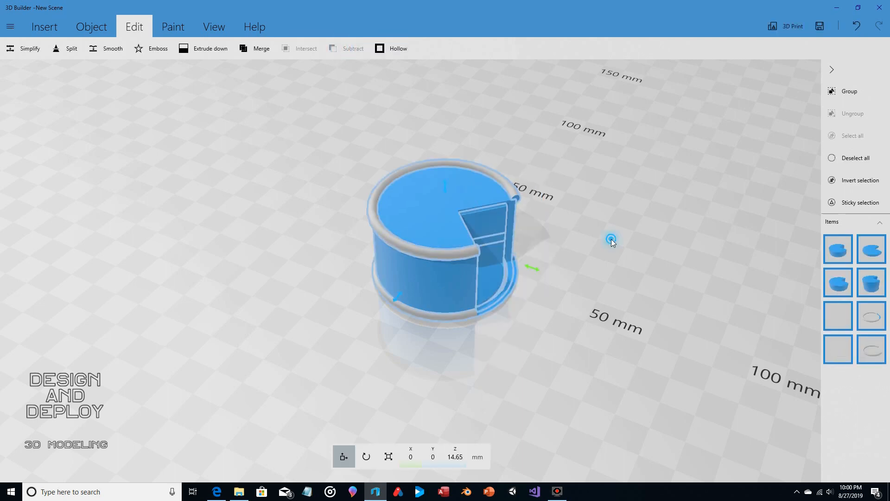
right_click_drag(612, 241, 391, 197)
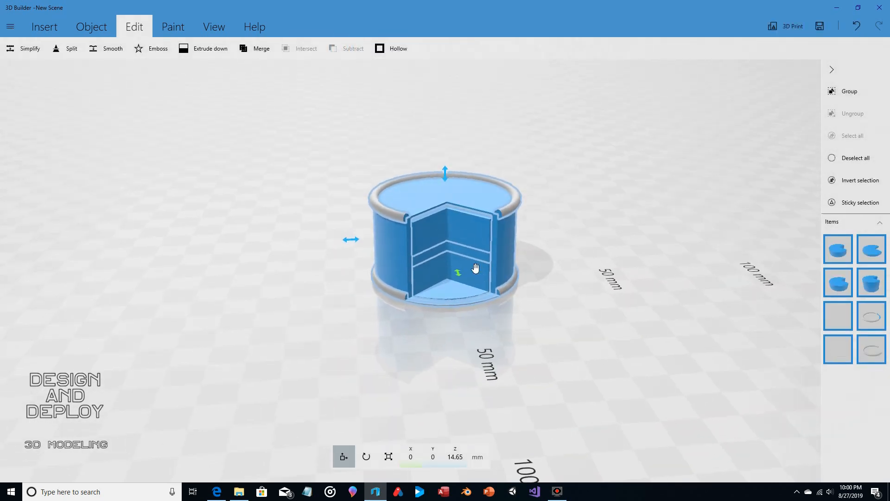
scroll(471, 264, "up", 5)
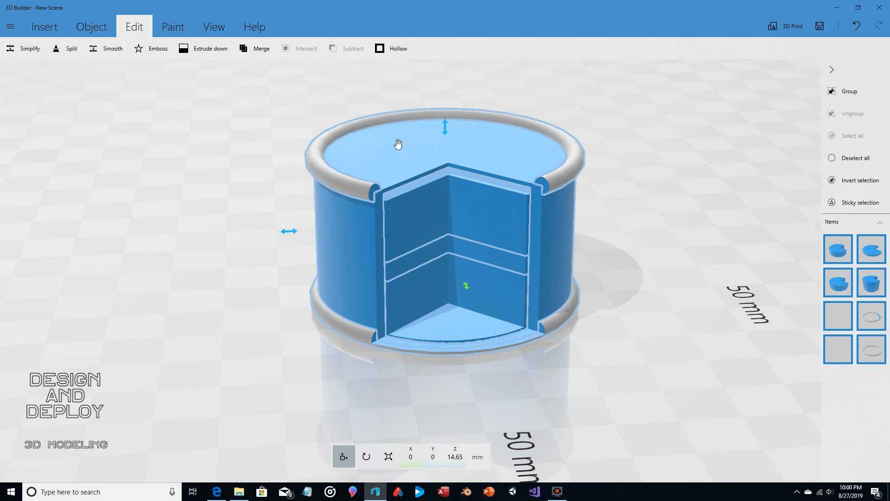
left_click_drag(583, 199, 342, 167)
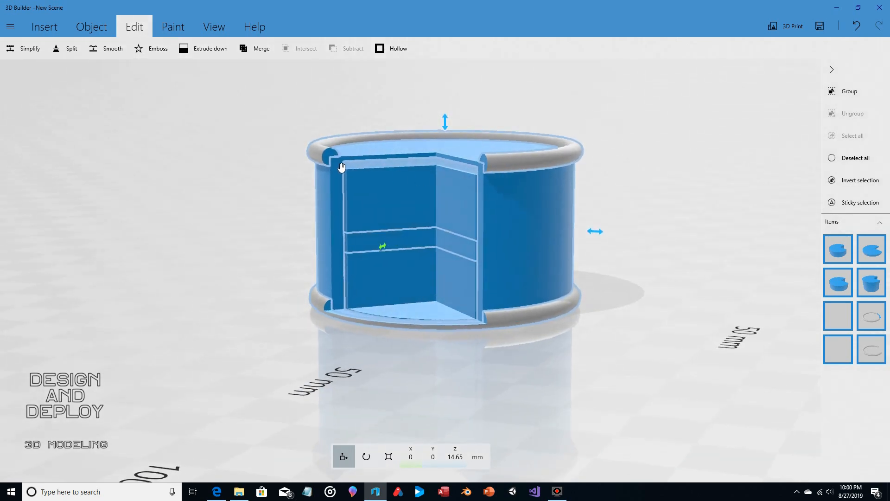
Inspect the cut opening around its floor and undo the wedge subtraction.
left_click_drag(346, 82, 323, 112)
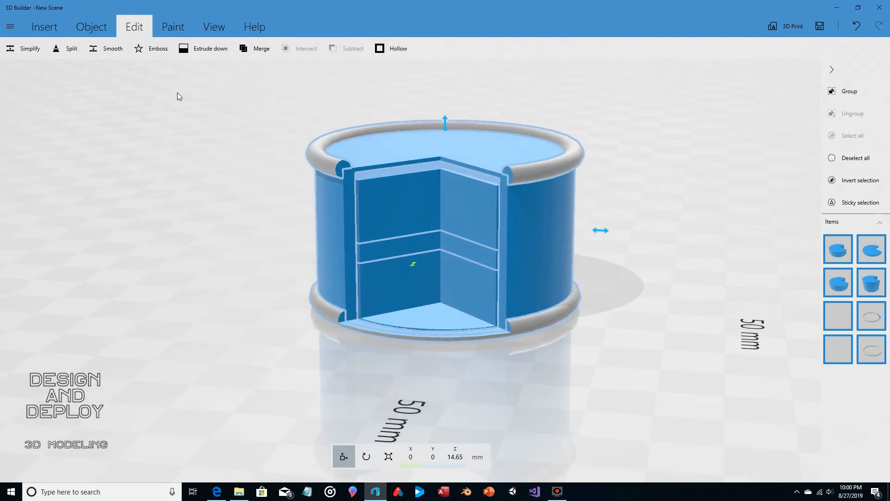
left_click_drag(216, 197, 300, 218)
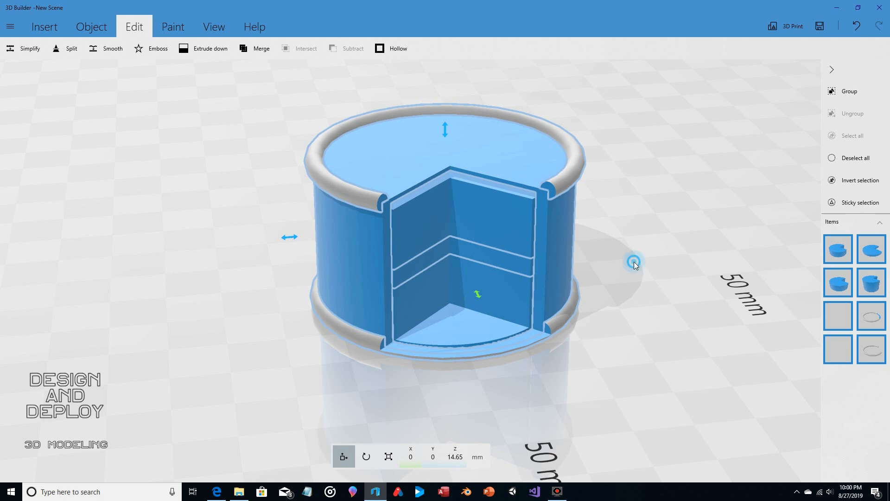
left_click_drag(635, 264, 681, 225)
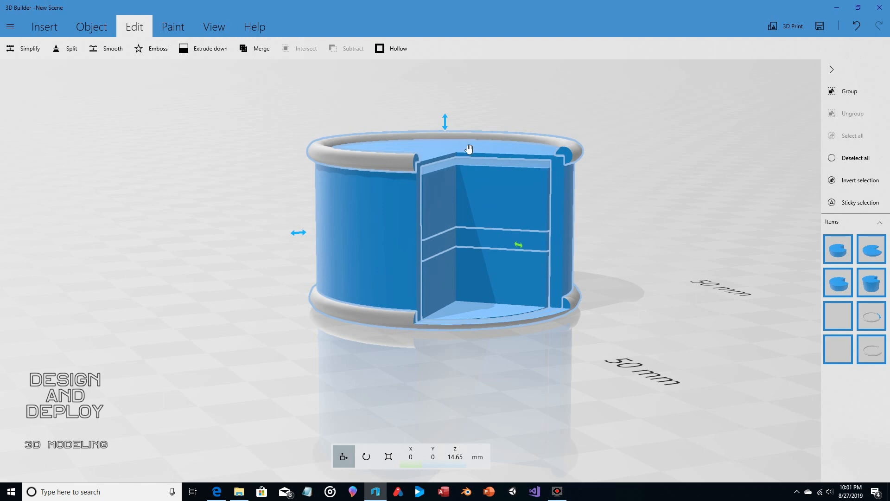
left_click_drag(499, 355, 459, 330)
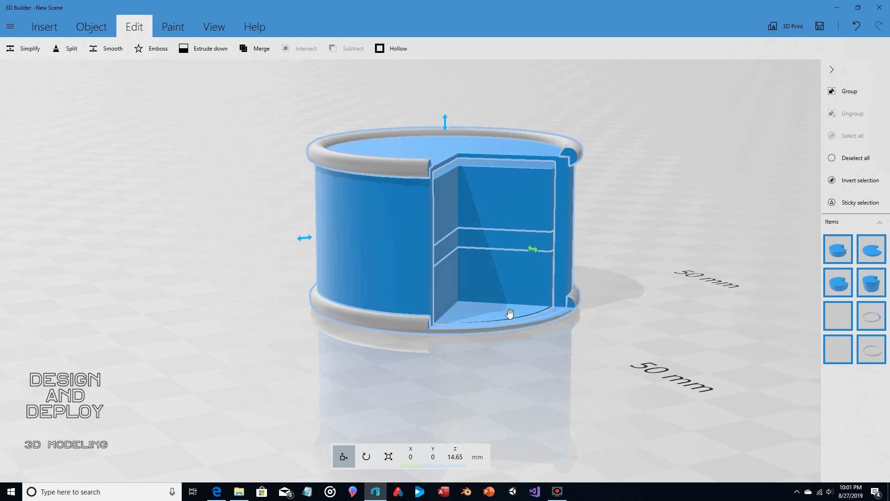
left_click_drag(554, 343, 560, 369)
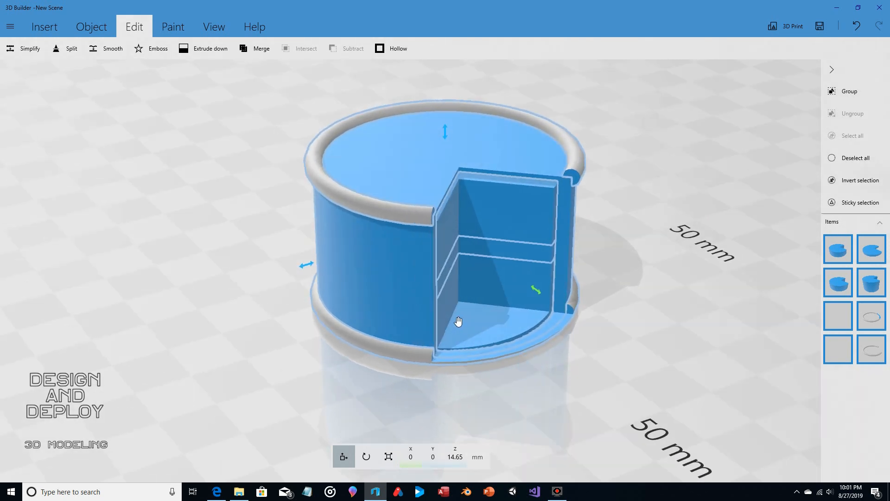
left_click(857, 26)
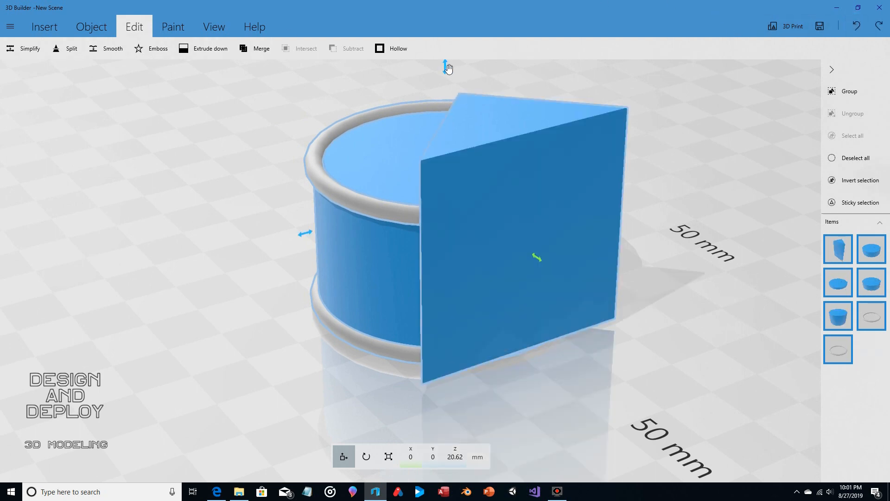
Select only the wedge and lower it to Z 17.04 mm so it extends below the base of the cylinder.
left_click_drag(446, 66, 449, 80)
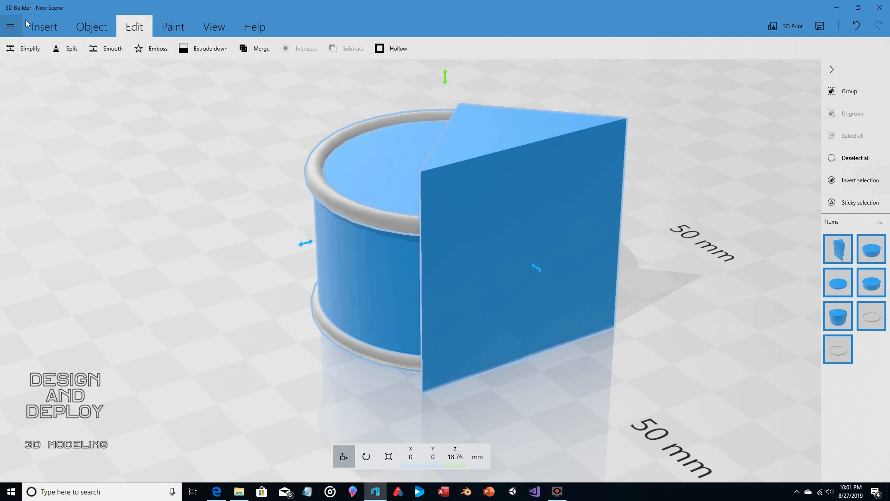
left_click(854, 27)
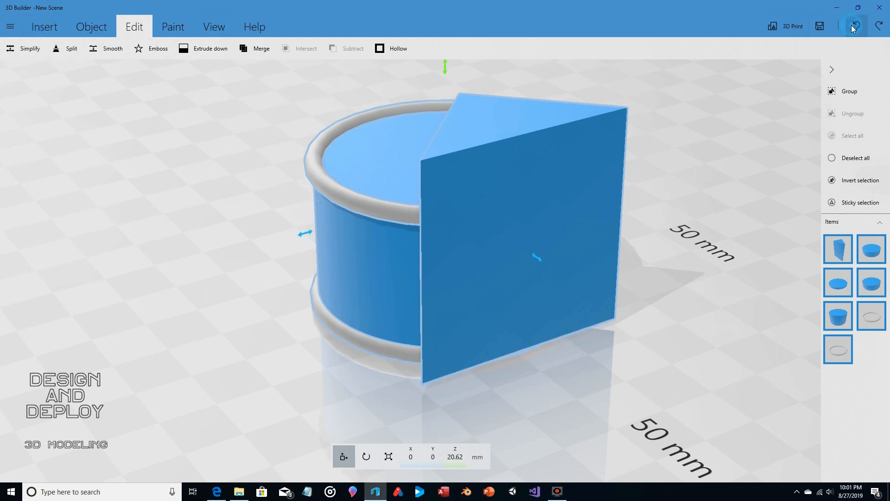
left_click(857, 156)
left_click(547, 120)
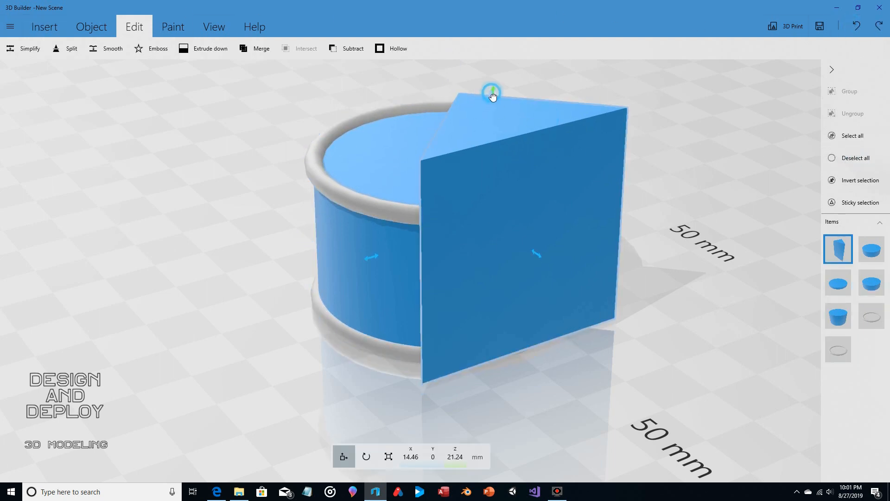
left_click_drag(490, 94, 493, 123)
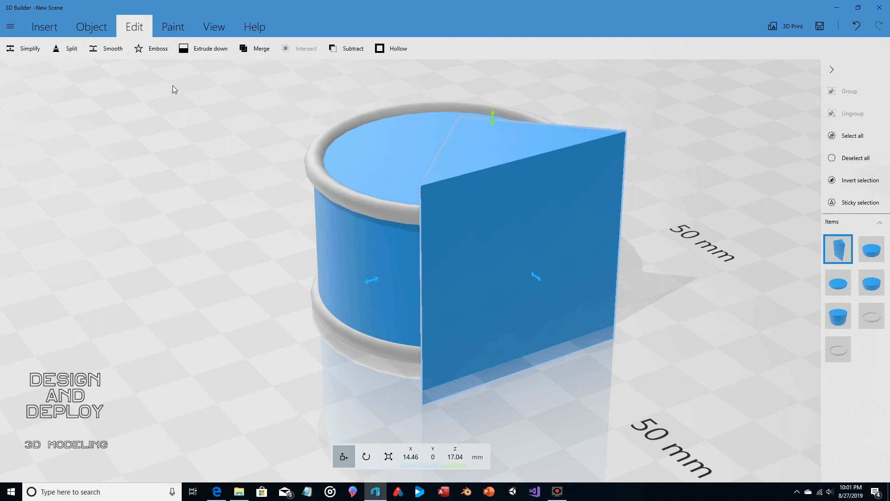
Subtract the lowered wedge from the cylinders and rings to cut through the full height, and inspect the opening from several angles.
left_click(349, 49)
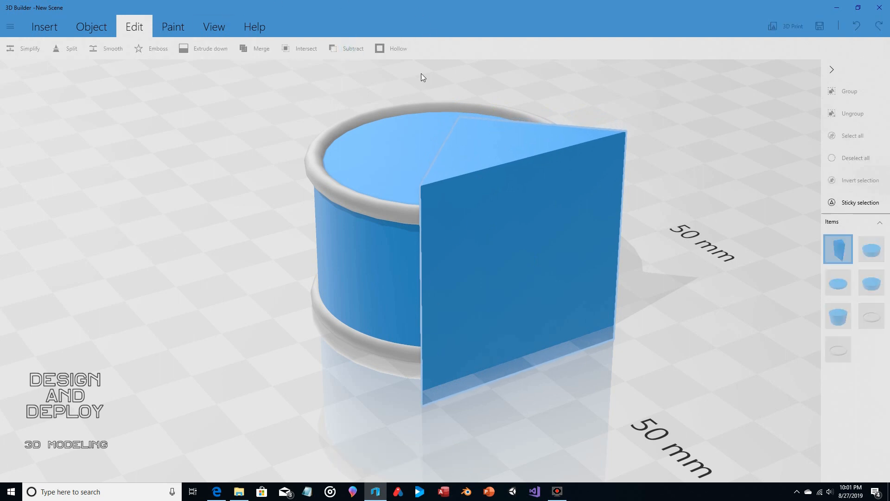
left_click_drag(595, 323, 517, 256)
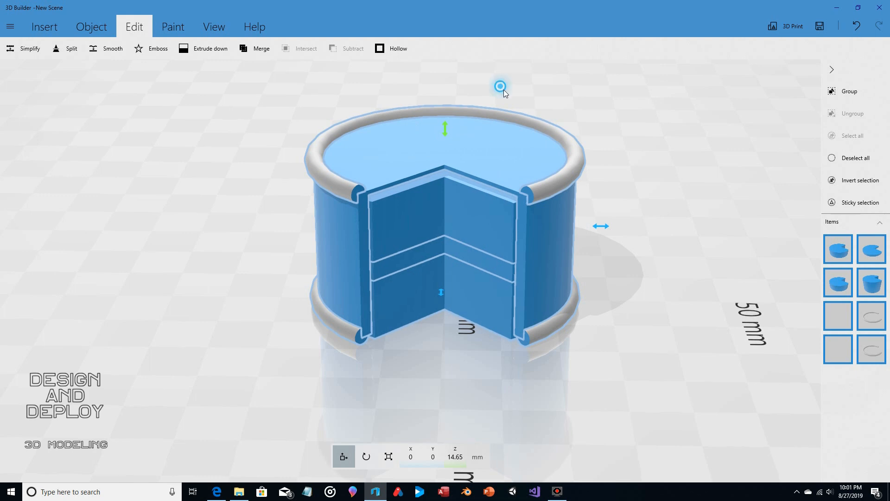
left_click_drag(502, 88, 536, 99)
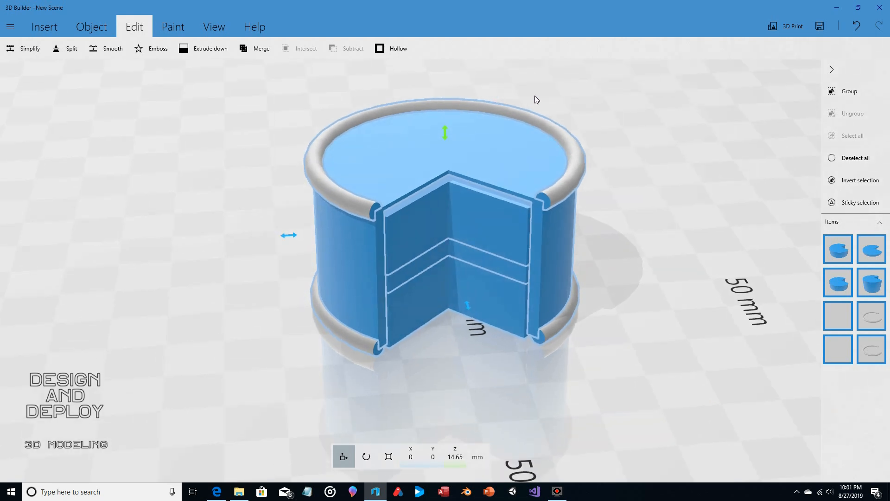
left_click_drag(528, 91, 589, 100)
scroll(587, 100, "down", 1)
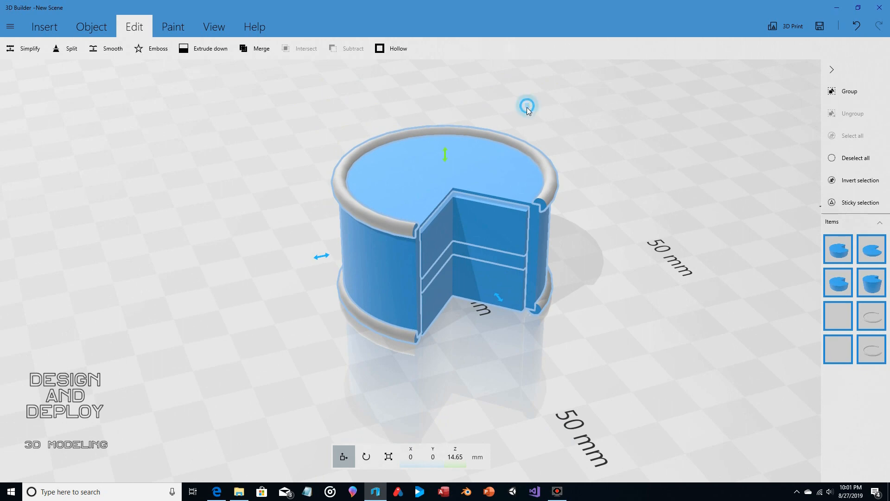
left_click_drag(527, 107, 255, 63)
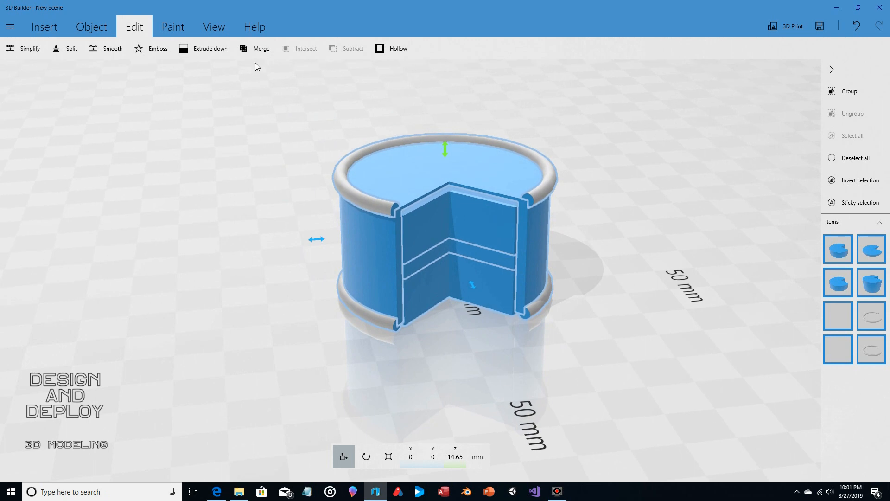
Mix a custom light pink, FF91D5, at brightness 100 and paint the outer hollow cylinder with it.
left_click(173, 28)
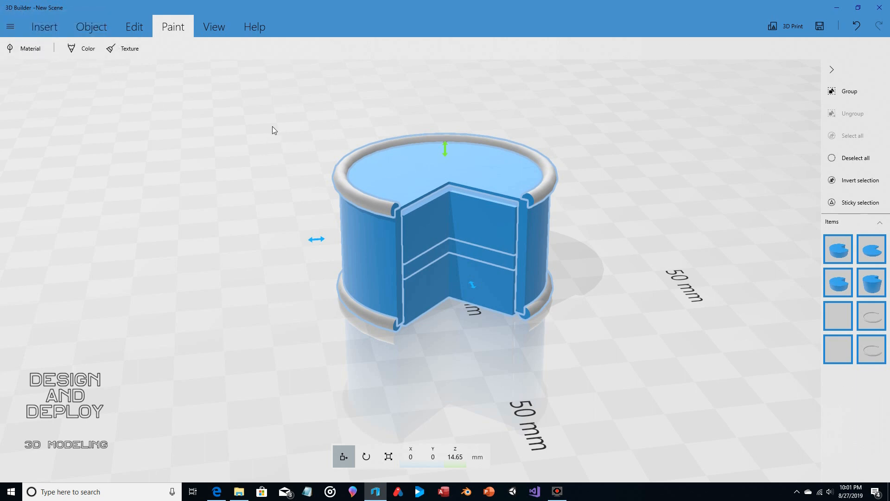
left_click(78, 50)
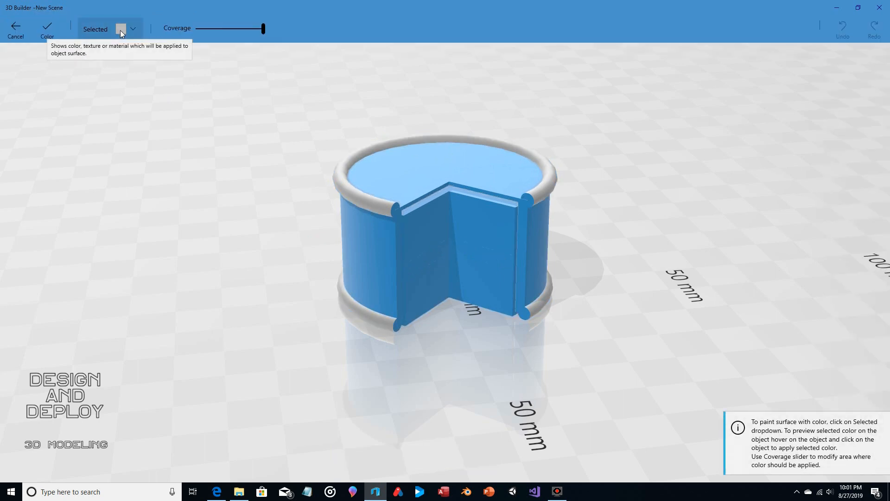
left_click(138, 29)
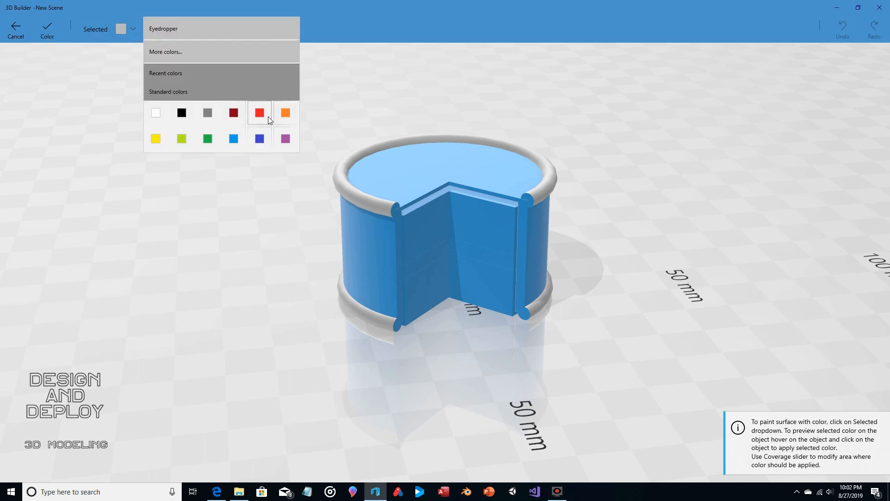
left_click(177, 52)
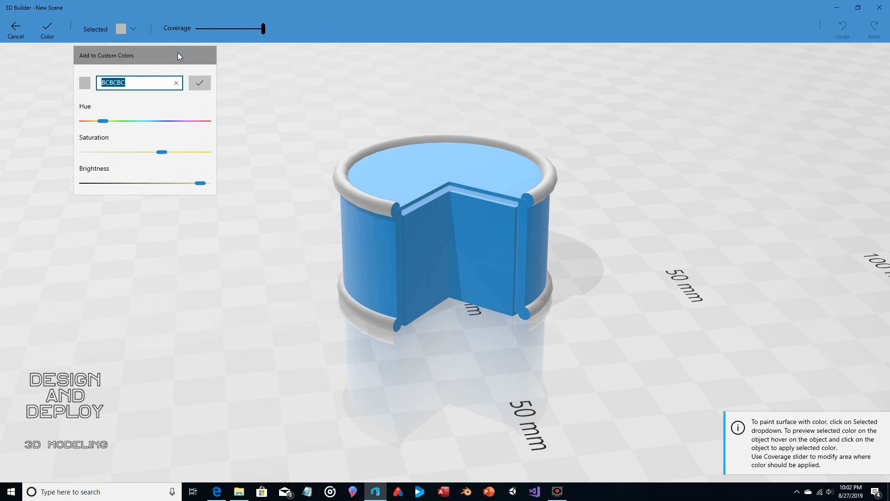
left_click(190, 121)
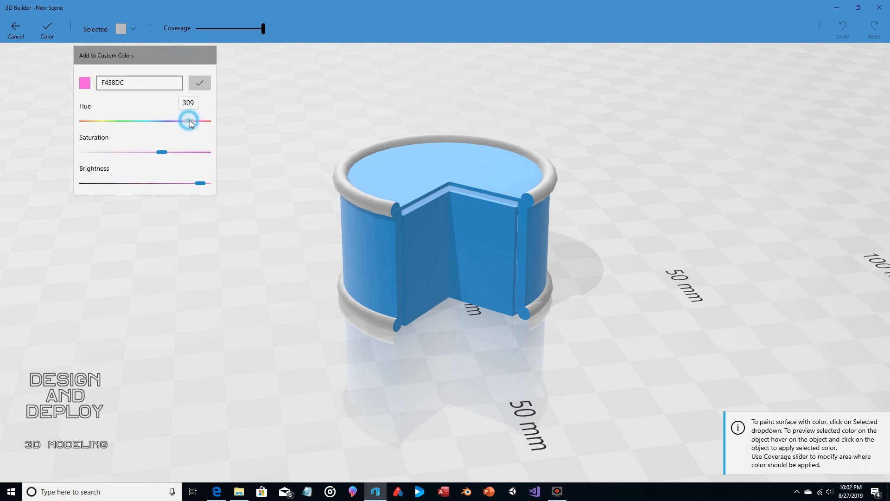
left_click_drag(197, 124, 193, 122)
left_click_drag(165, 151, 140, 153)
left_click_drag(200, 183, 206, 183)
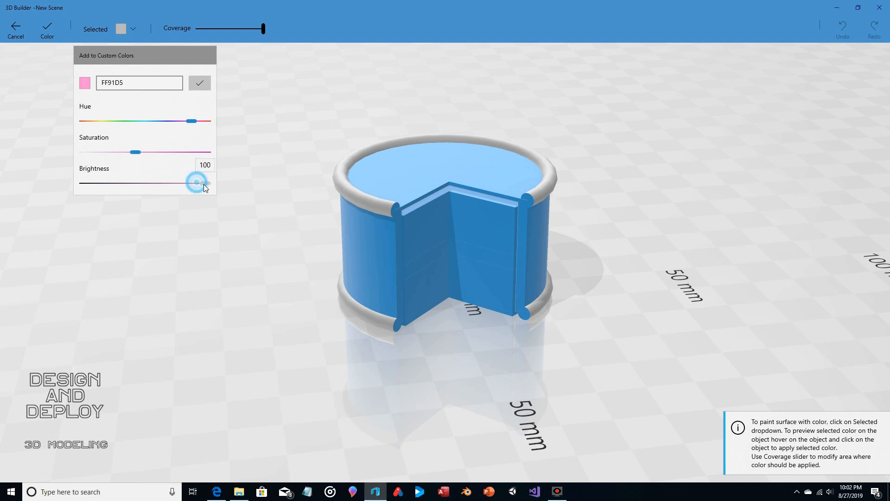
left_click(200, 82)
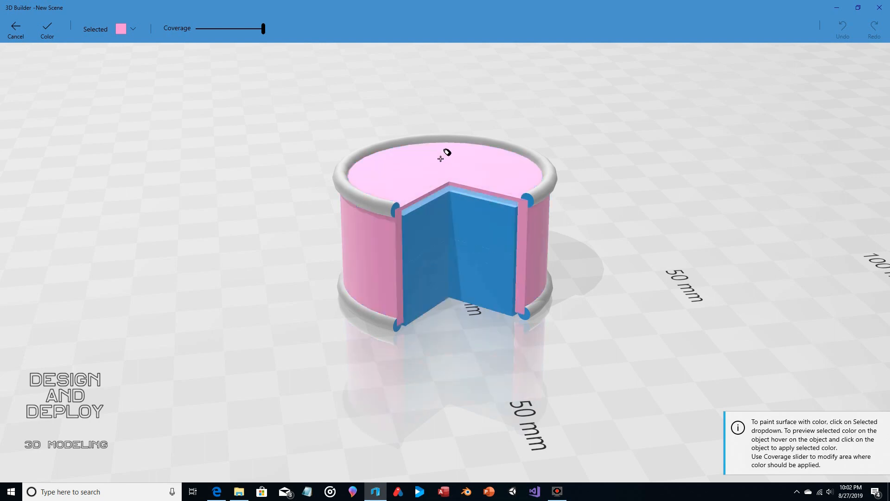
left_click(440, 158)
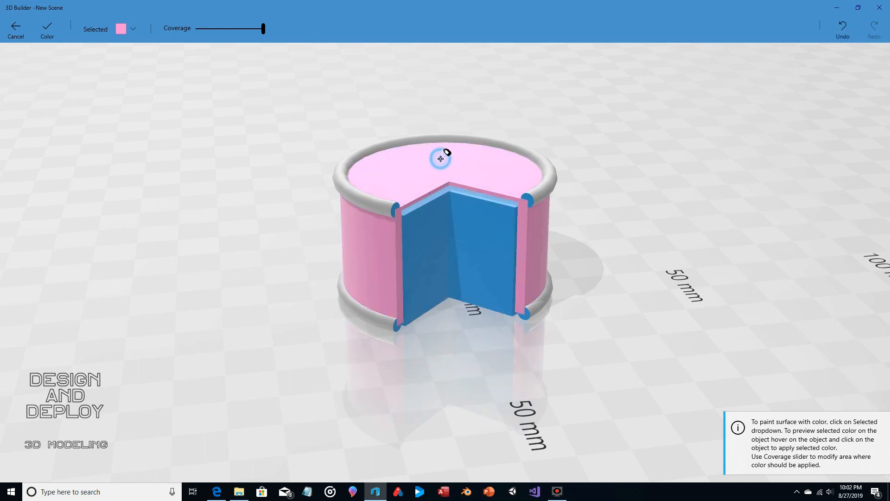
left_click(48, 29)
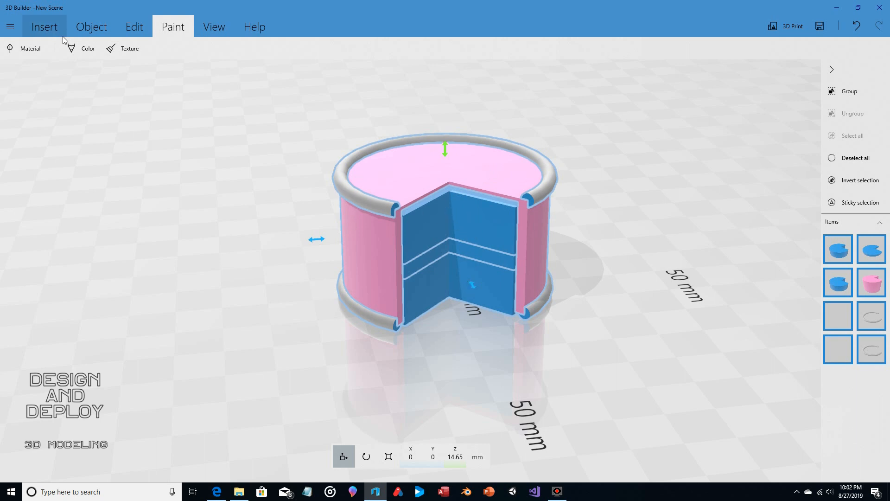
Paint the upper and lower sections of the inner stack in the standard yellow.
left_click(86, 49)
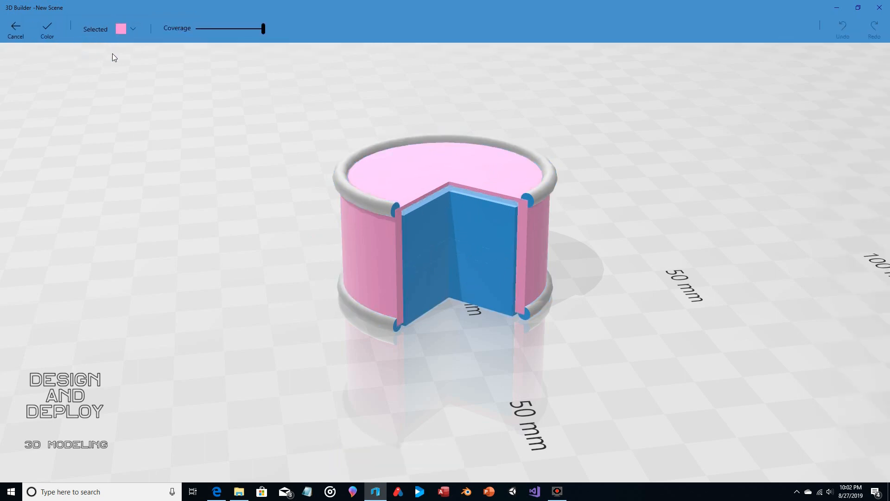
left_click(135, 28)
left_click(156, 165)
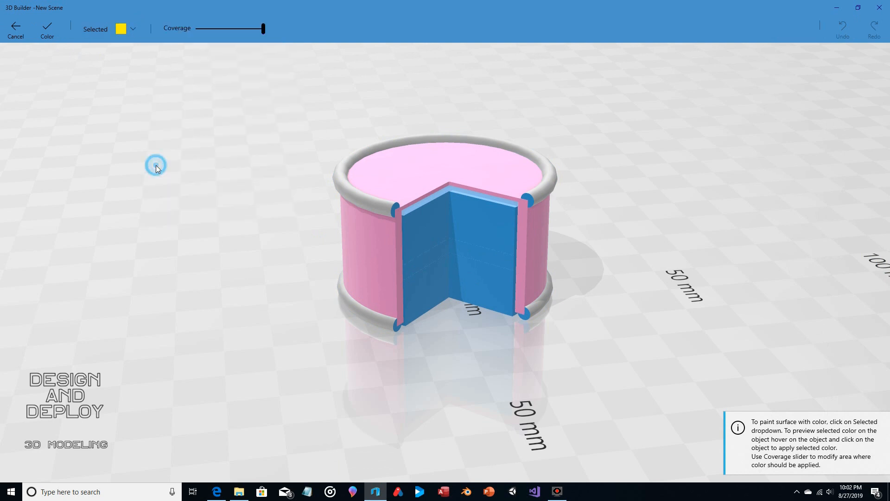
left_click(444, 226)
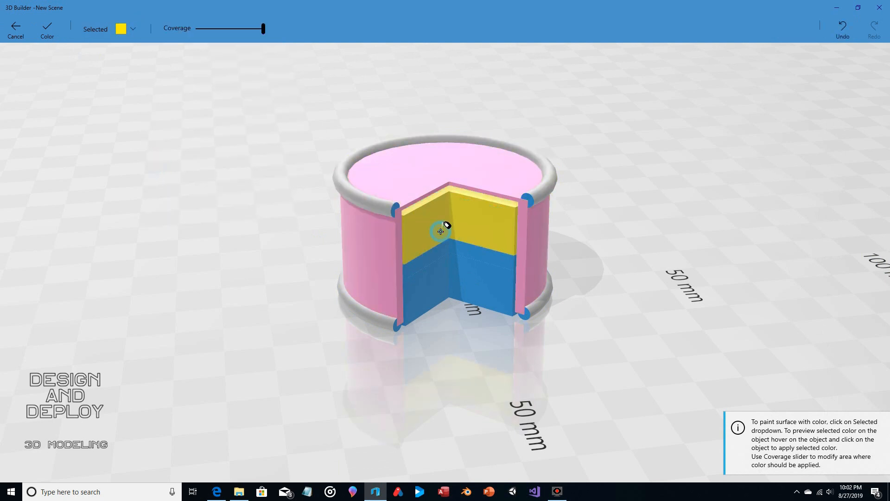
left_click(443, 283)
left_click(448, 251)
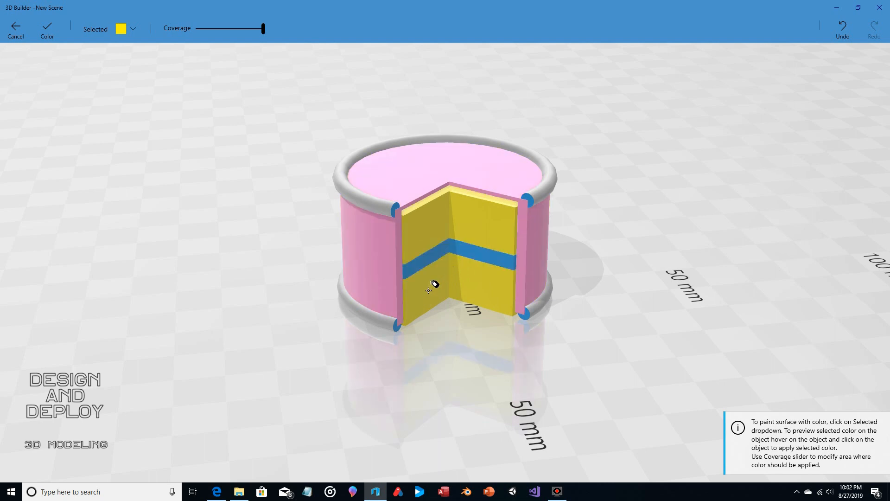
left_click(48, 29)
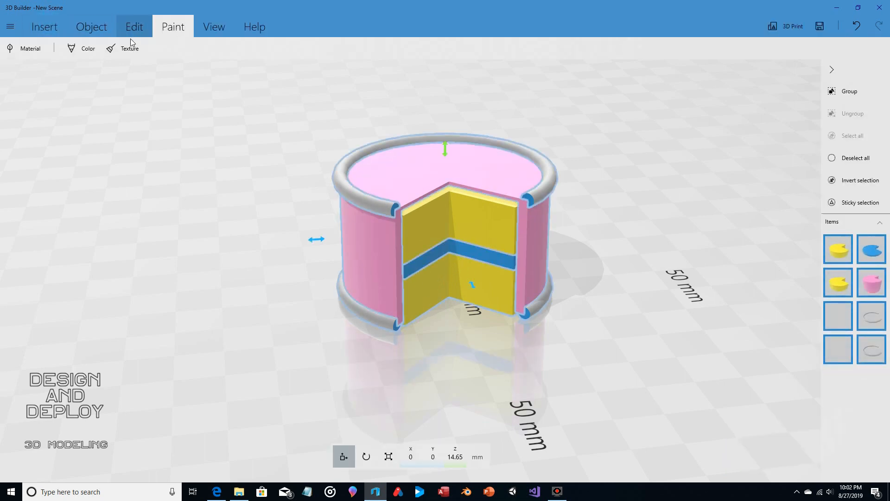
Paint the thin middle section of the inner stack in the same light pink as the outer cylinder.
left_click(88, 49)
left_click(134, 30)
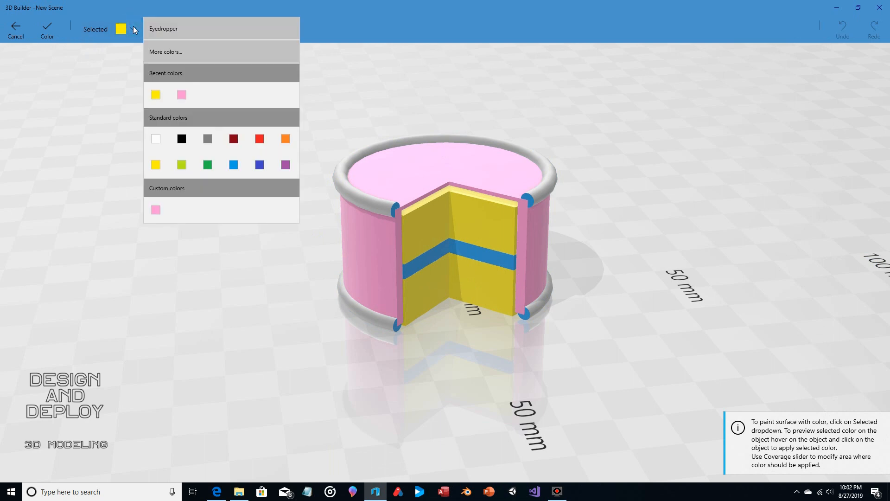
left_click(182, 104)
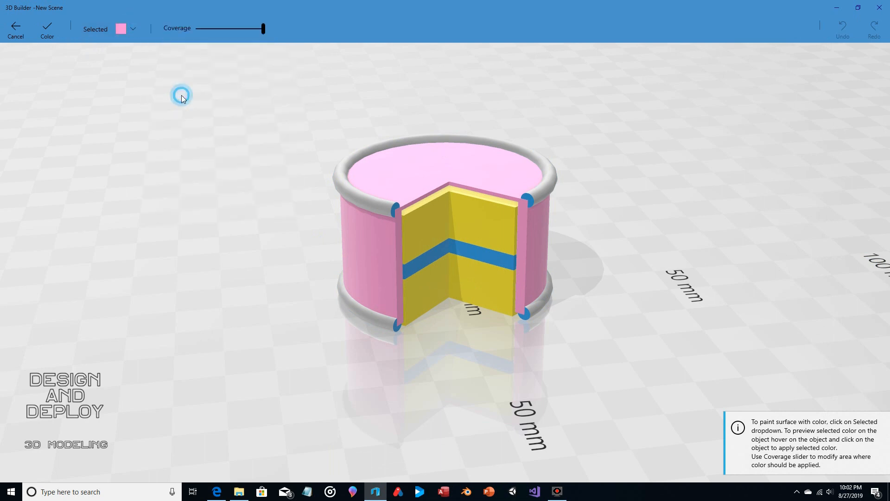
left_click(453, 248)
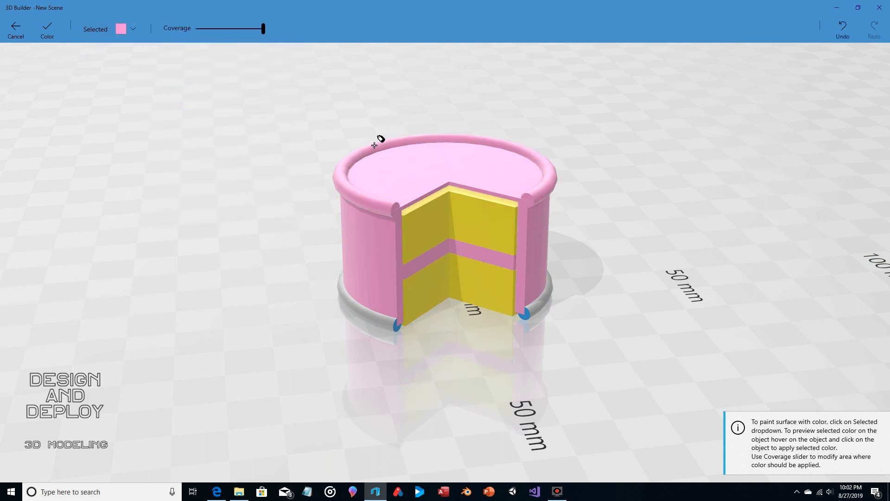
left_click(47, 29)
Paint the upper and lower torus rings in standard white and apply the colours.
left_click(81, 48)
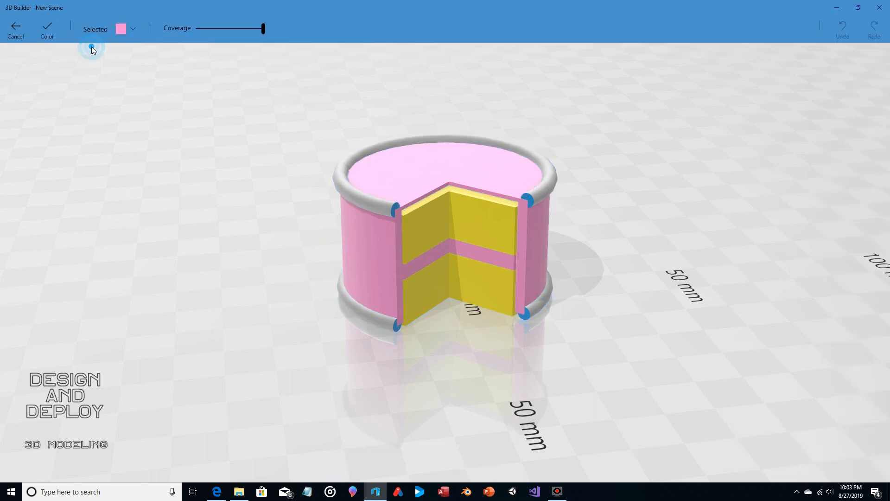
left_click(135, 30)
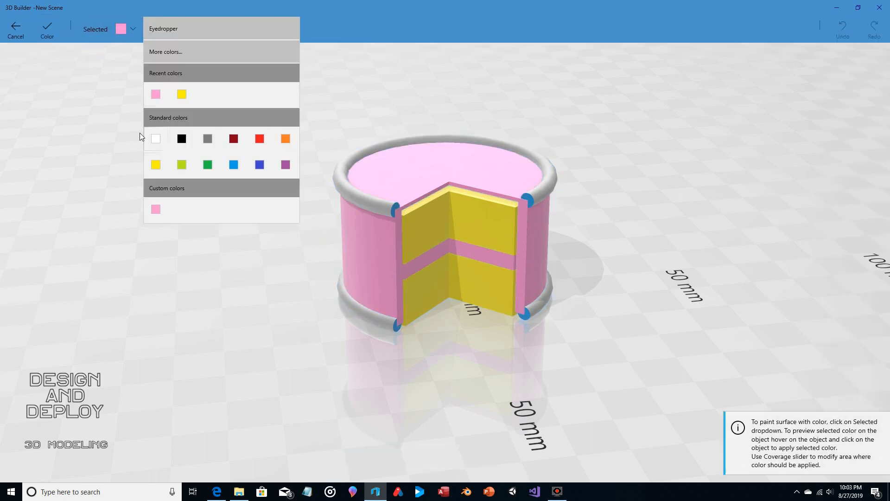
left_click(154, 135)
left_click(348, 158)
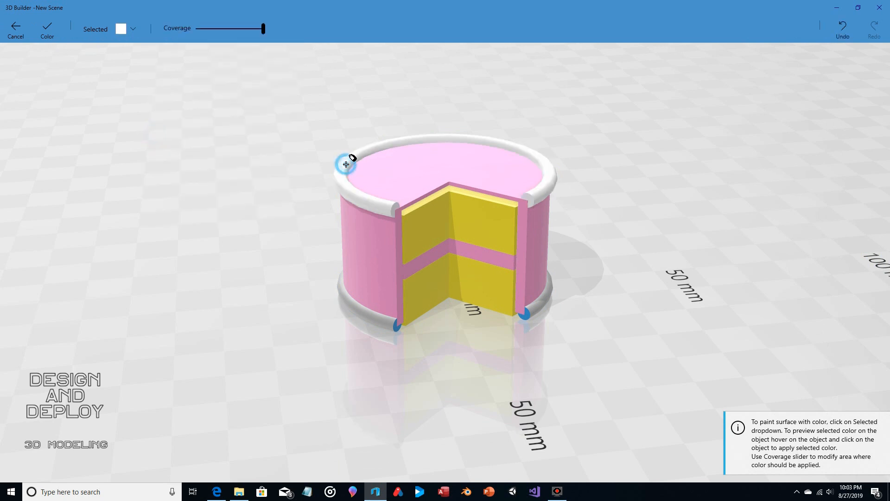
left_click(364, 317)
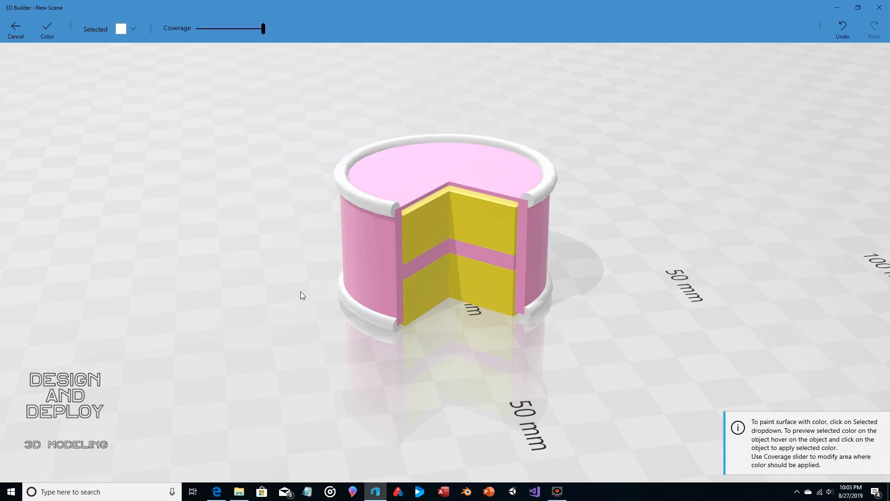
left_click(47, 30)
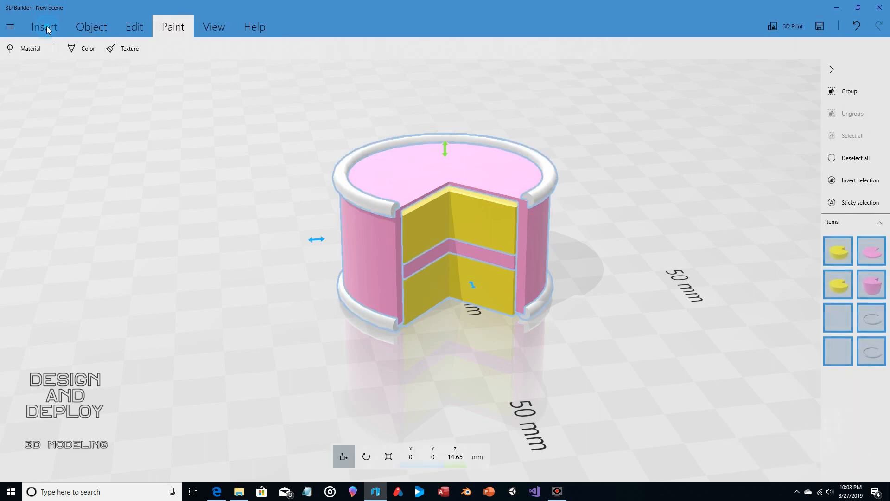
Select all cake sections, the outer cylinder and both rings with sticky selection, and raise them together to about Z 17.68 mm.
mouse_move(154, 122)
left_mouse_down()
mouse_move(273, 201)
mouse_move(311, 150)
mouse_move(288, 116)
mouse_move(1, 108)
mouse_move(34, 128)
mouse_move(199, 150)
mouse_move(215, 139)
mouse_move(280, 273)
left_mouse_up()
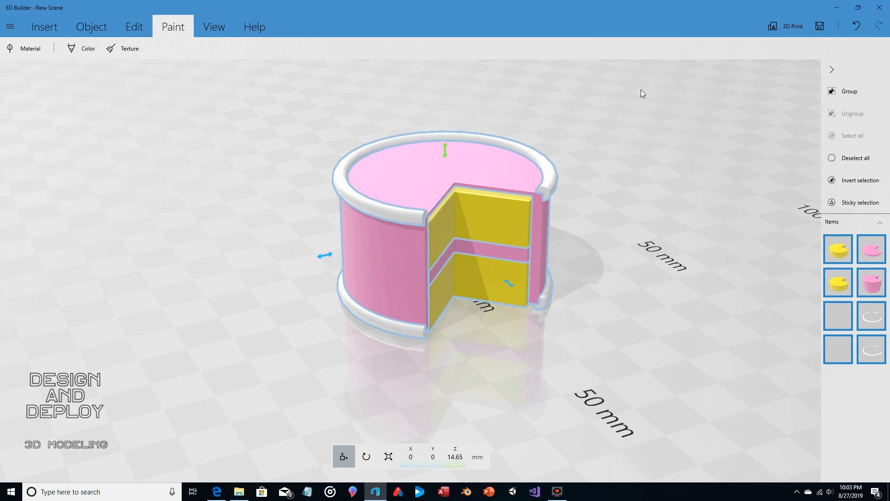
left_click(852, 156)
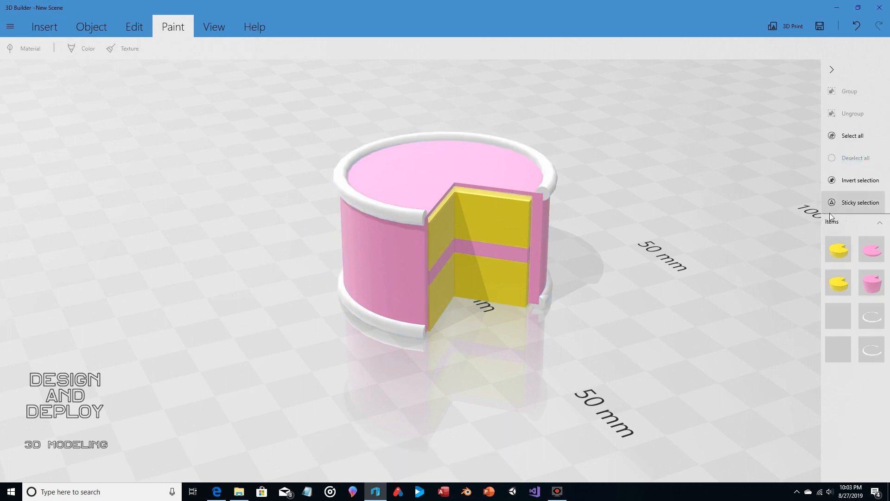
left_click(855, 205)
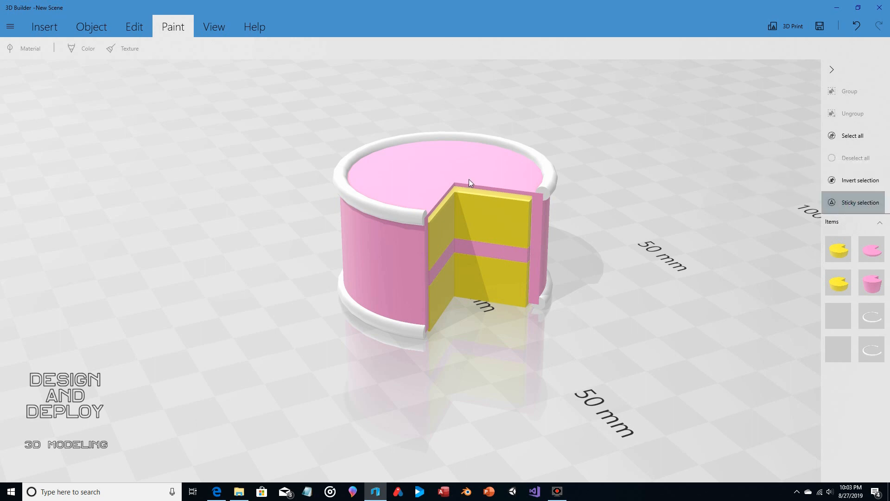
left_click(469, 163)
left_click(480, 199)
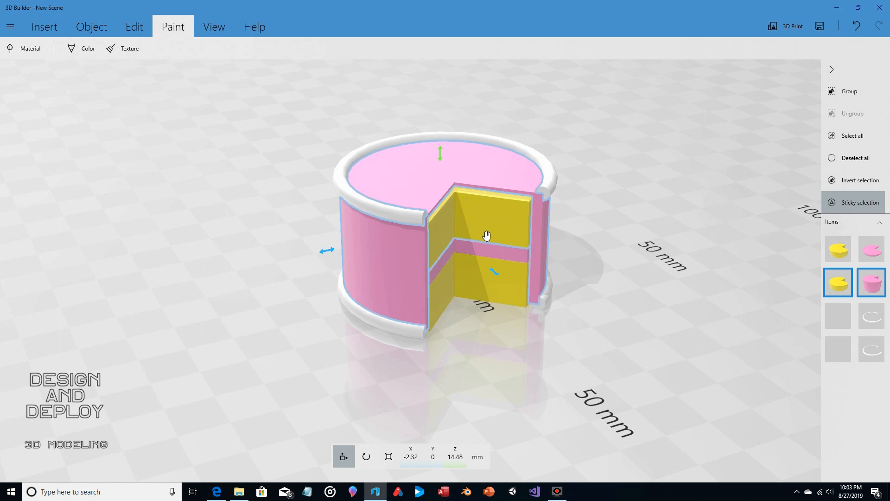
left_click(484, 252)
left_click(478, 270)
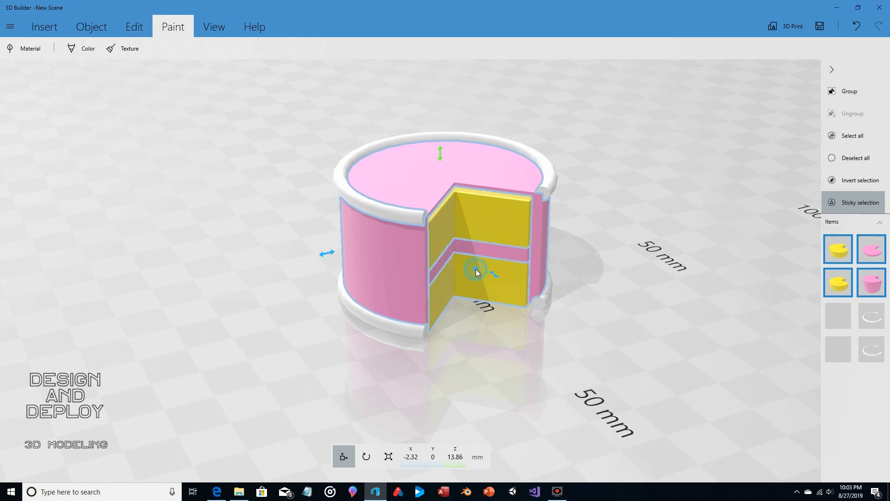
left_click(369, 207)
left_click(367, 318)
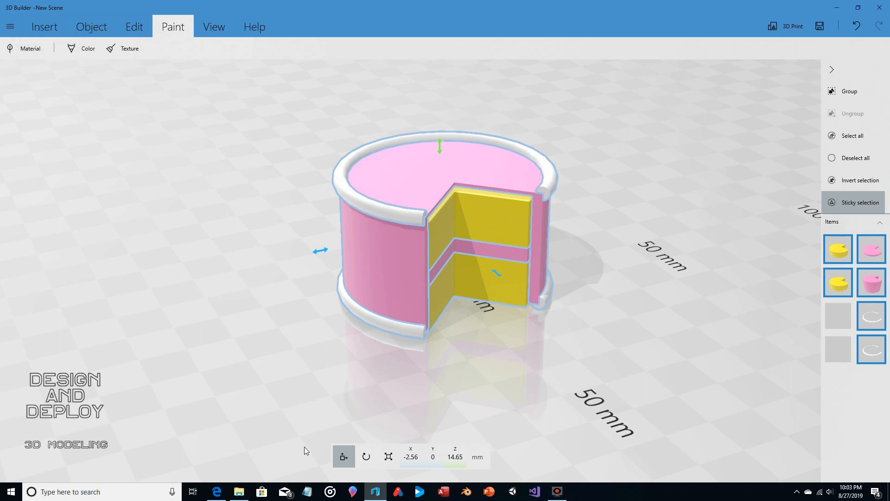
left_click_drag(441, 147, 442, 133)
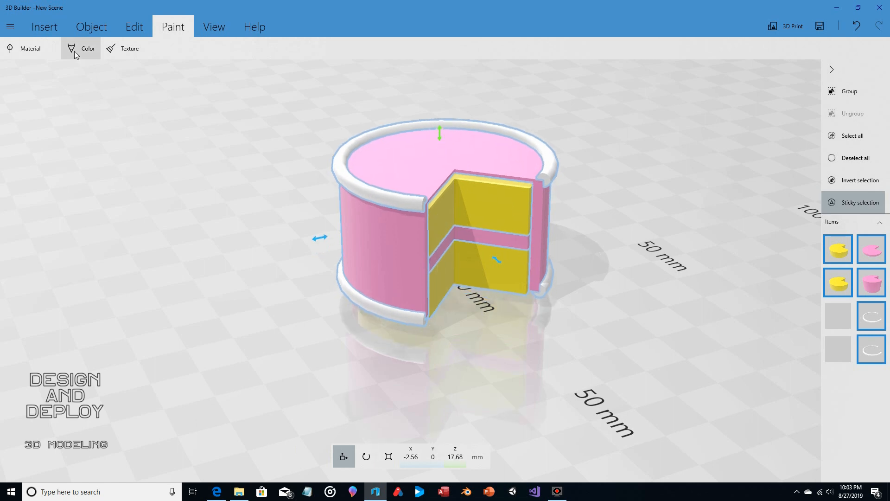
Insert a cylinder at the cake's centre, turn off sticky selection, and select only the new cylinder.
left_click(46, 31)
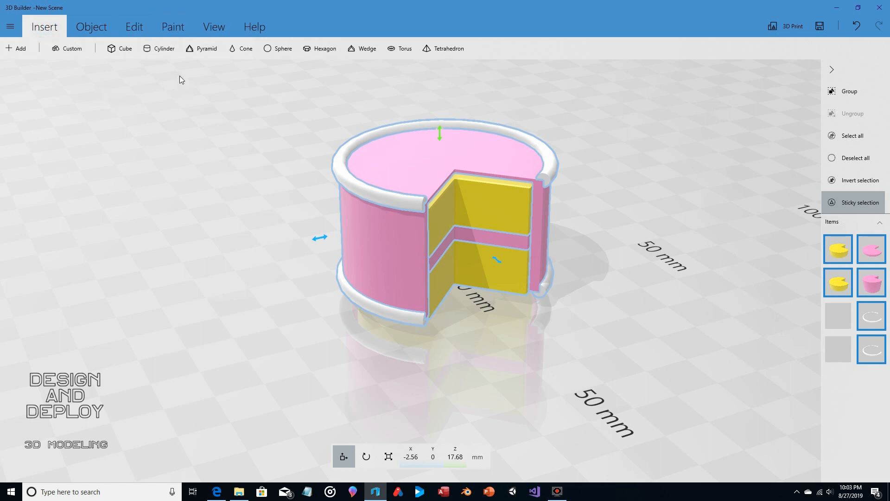
left_click(158, 50)
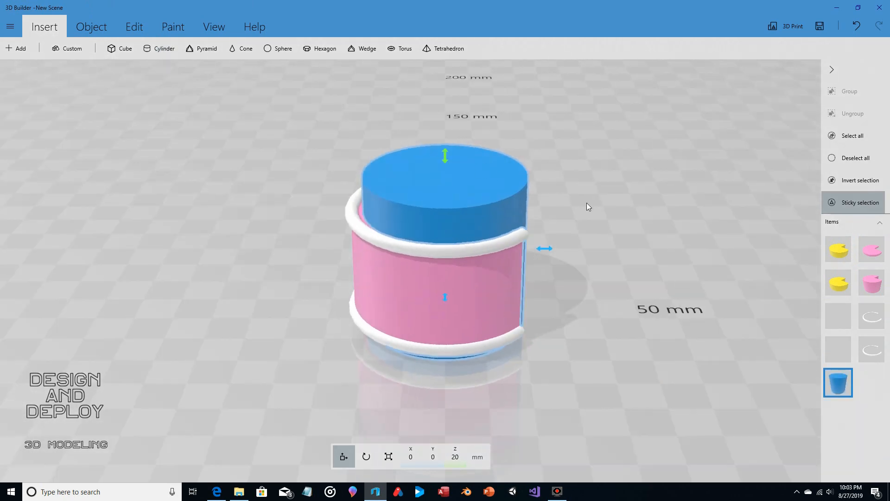
left_click(857, 161)
left_click(849, 205)
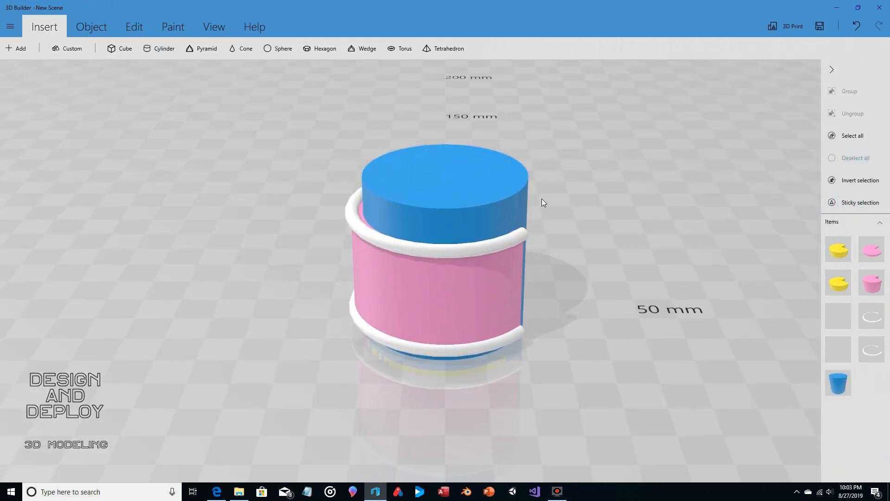
left_click(447, 191)
Resize the new cylinder into a flat base disc of about 59.65 × 59.71 × 2.41 mm beneath the cake.
left_click_drag(564, 174, 506, 344)
left_click(389, 457)
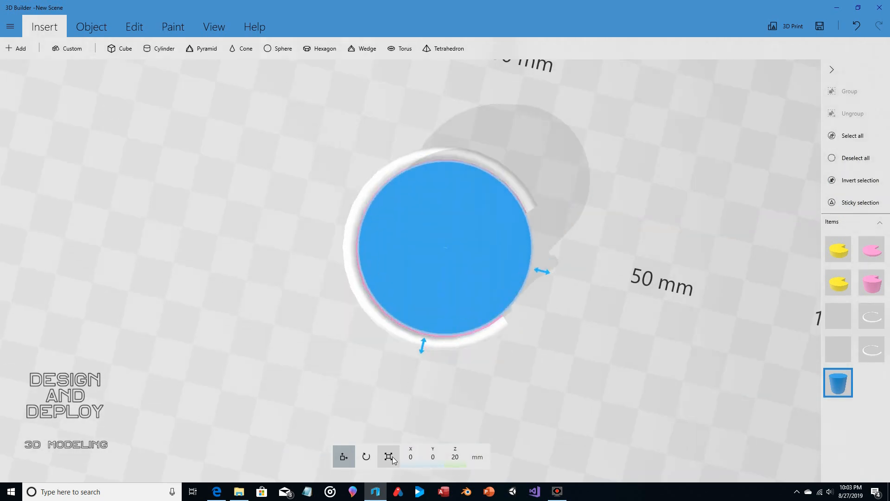
left_click_drag(534, 161, 642, 204)
left_click_drag(655, 273, 602, 135)
left_click_drag(446, 80, 461, 297)
left_click_drag(579, 334, 578, 334)
left_click_drag(623, 326, 624, 266)
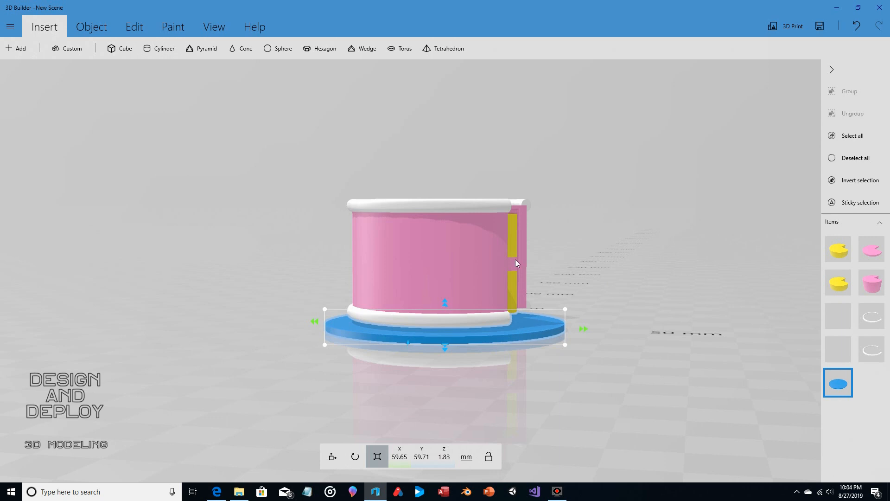
left_click_drag(578, 255, 594, 254)
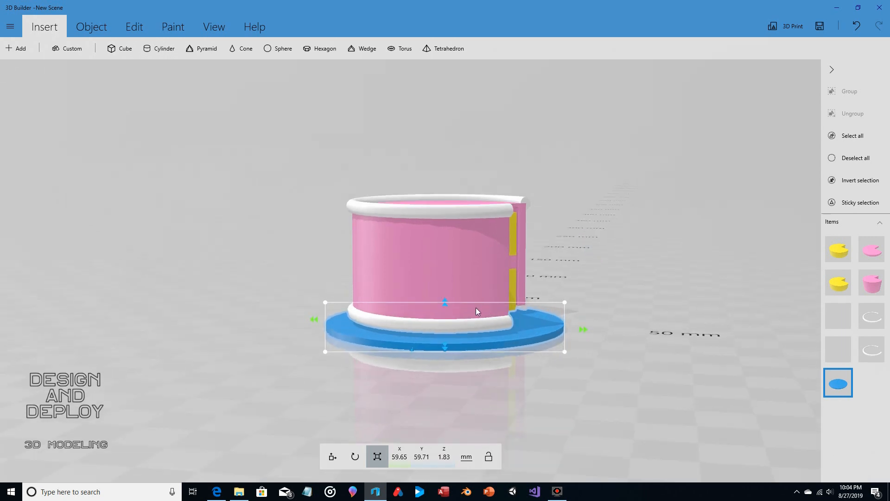
left_click_drag(445, 308, 445, 305)
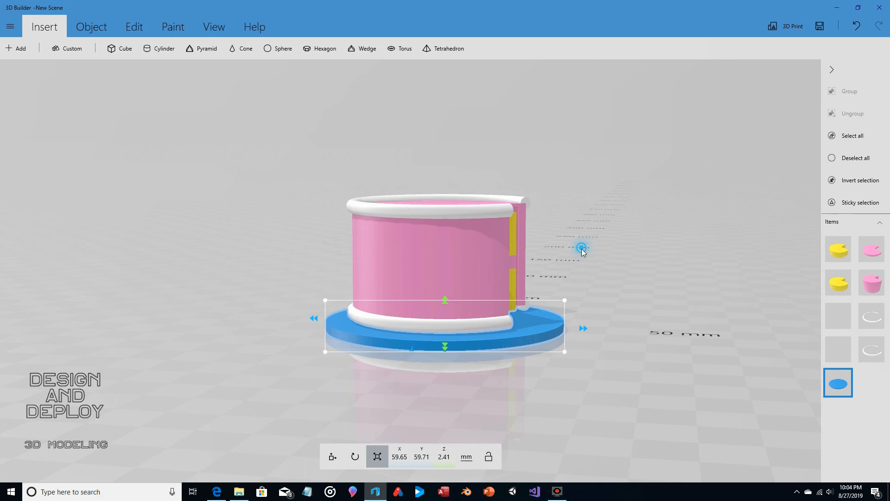
right_click_drag(582, 248, 321, 310)
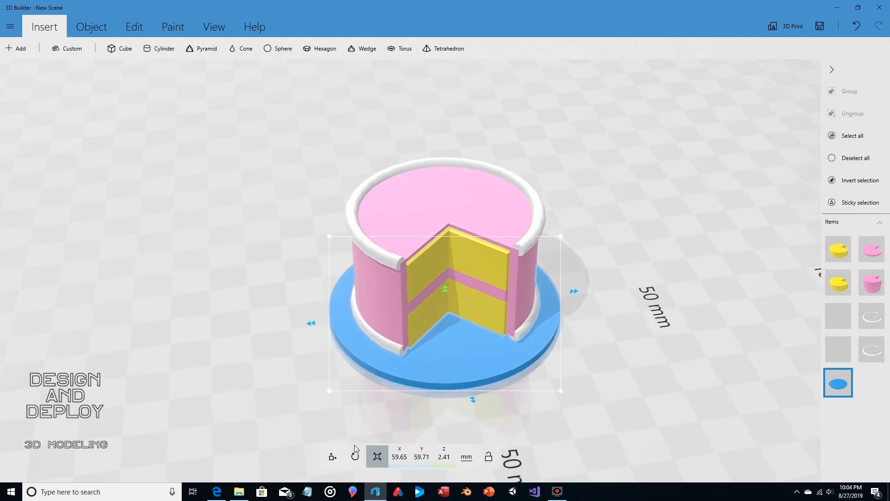
Move the base disc clear of the cake to about Y -67.23 mm and duplicate it.
left_click(332, 456)
left_click_drag(310, 323, 69, 284)
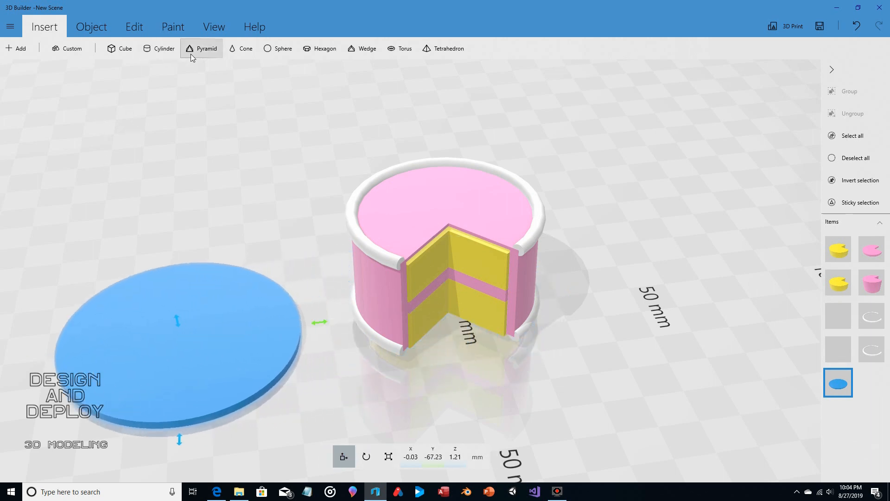
left_click(91, 27)
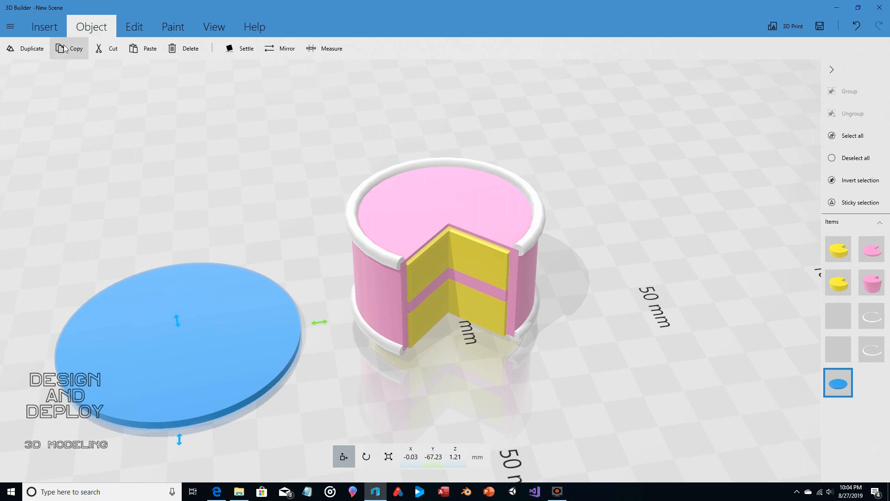
left_click(27, 48)
left_click_drag(59, 356, 318, 343)
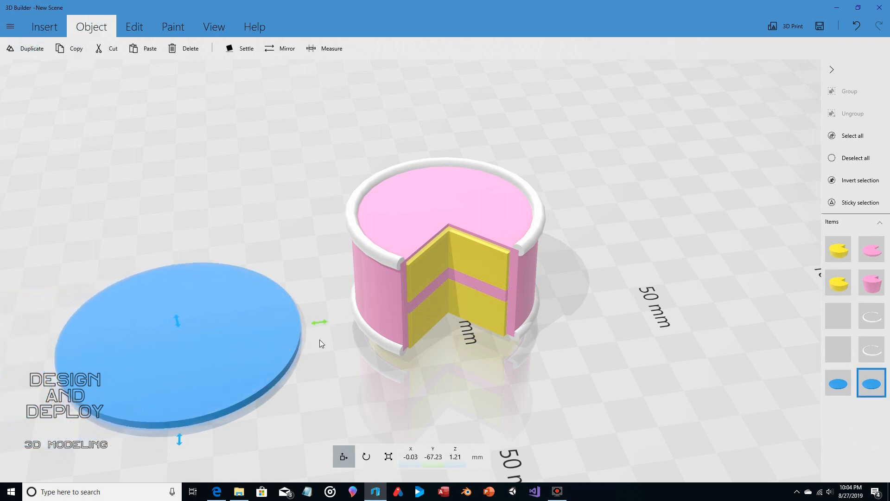
Scale the duplicate disc down to about 50.09 × 50.15 mm and make it about 3.63 mm thick.
left_click(388, 456)
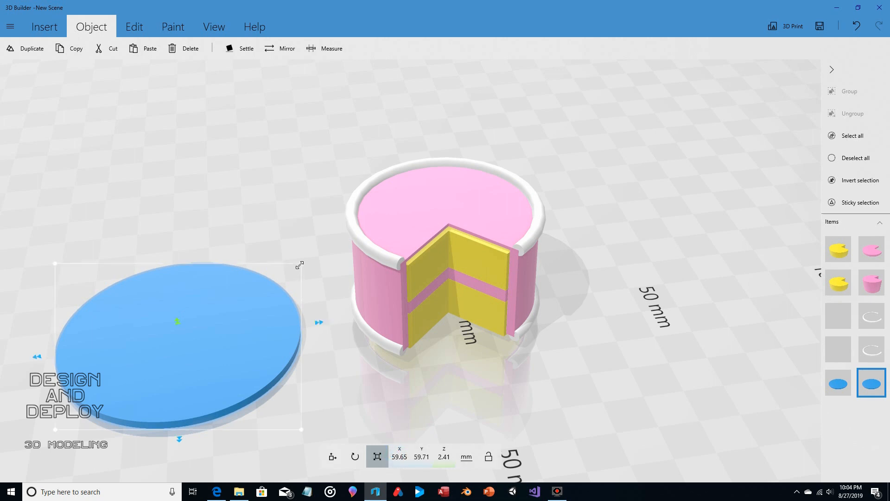
left_click_drag(300, 265, 283, 275)
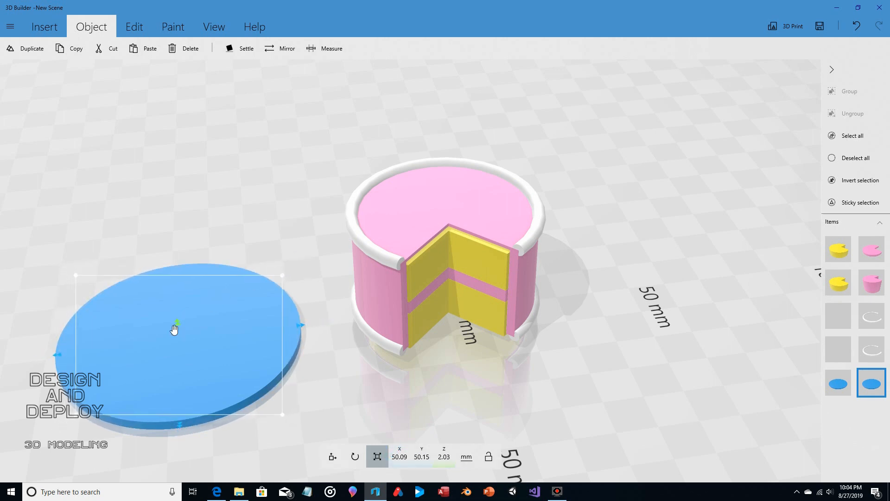
left_click_drag(174, 329, 177, 319)
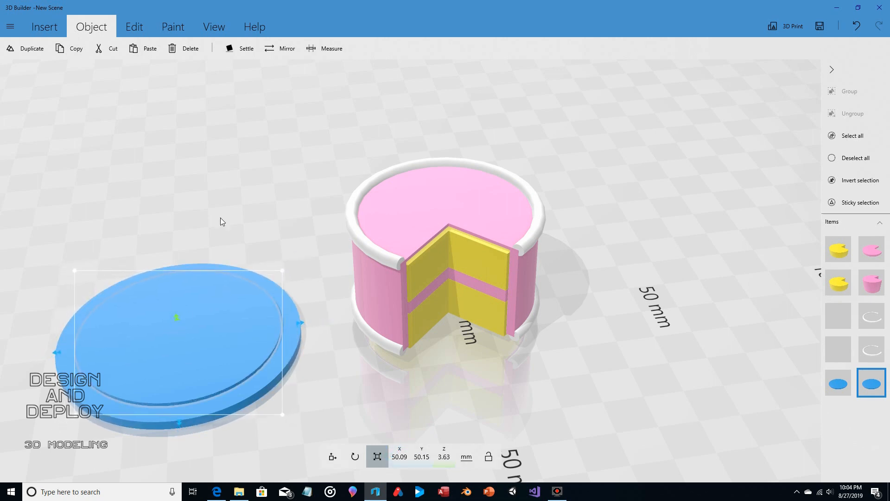
right_click_drag(221, 219, 204, 165)
left_click_drag(175, 303, 187, 143)
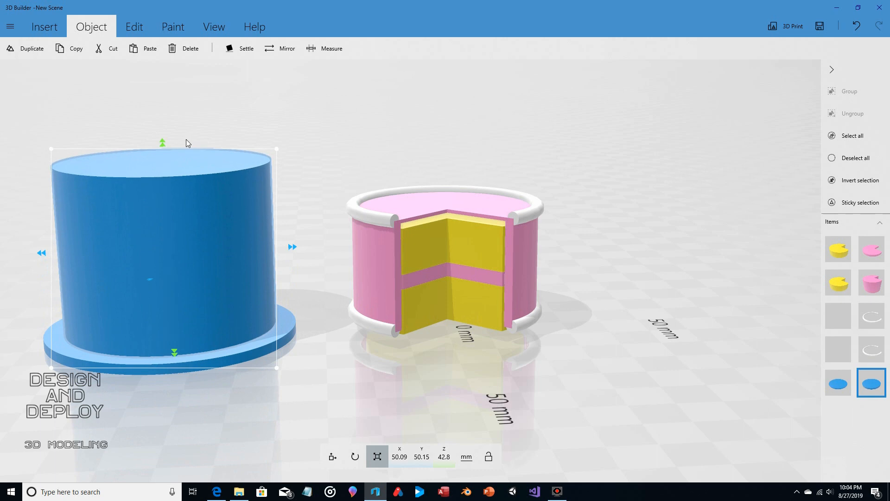
left_click(857, 26)
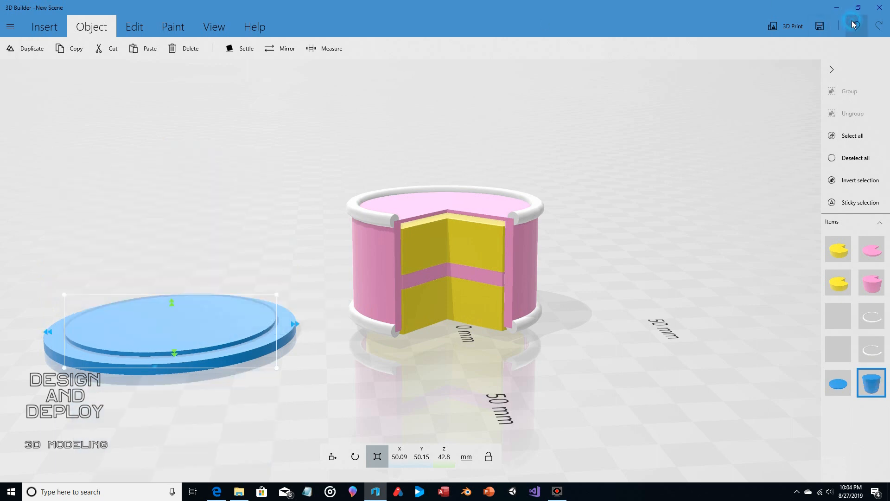
Raise the smaller disc to about Z 2.8 mm and subtract it from the larger disc to recess the plate.
left_click(333, 457)
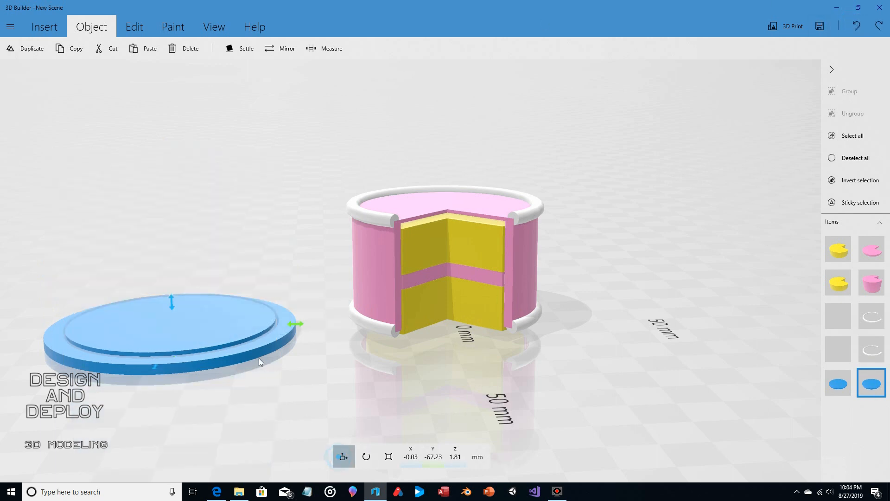
mouse_move(172, 304)
left_mouse_down()
mouse_move(172, 267)
mouse_move(167, 302)
left_mouse_up()
left_click_drag(221, 170, 221, 199)
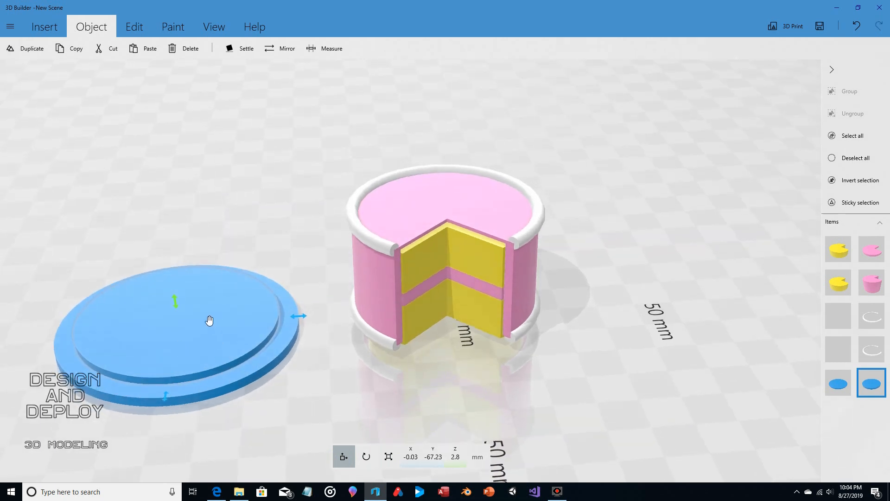
left_click(134, 27)
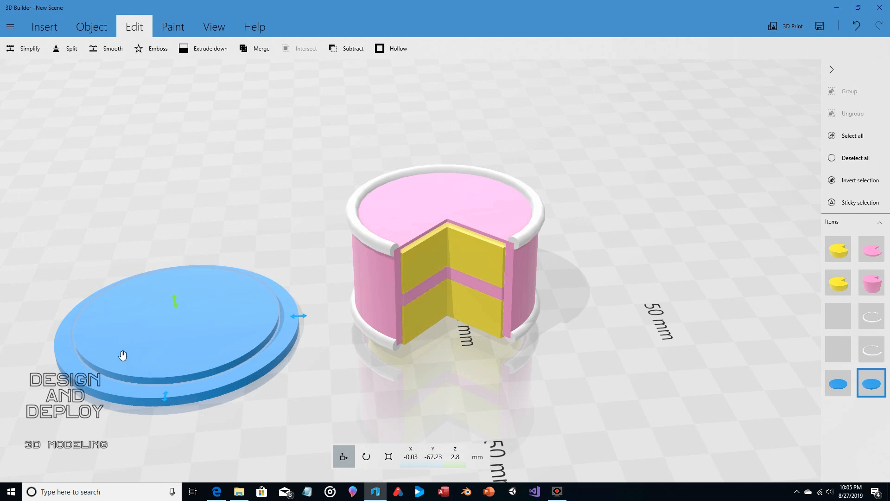
left_click(346, 47)
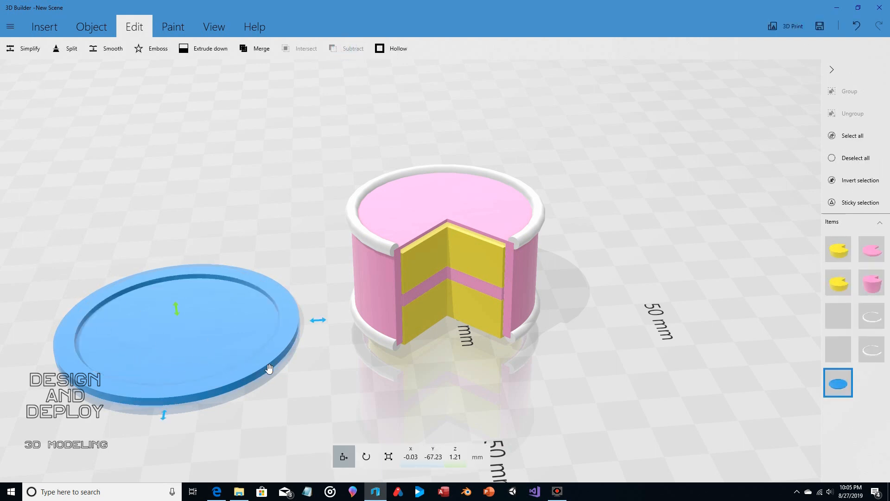
Move the recessed plate back under the cake to Y 0 and inspect how the cake sits on it.
left_click_drag(319, 324, 571, 344)
right_click_drag(577, 344, 681, 310)
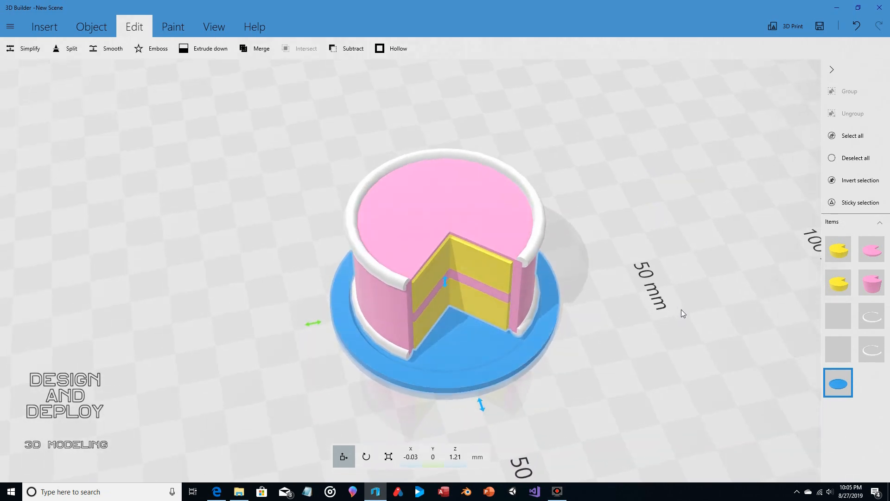
right_click_drag(647, 188, 489, 206)
left_click(479, 205)
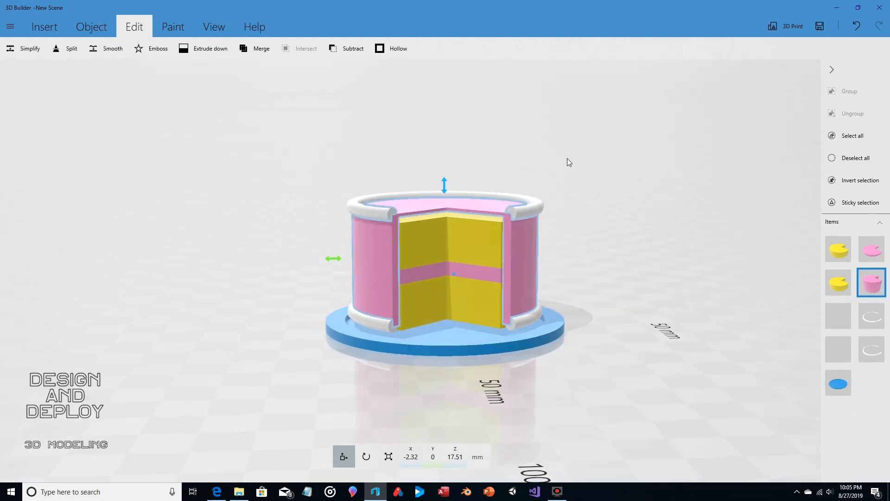
right_click_drag(567, 157, 563, 190)
scroll(563, 194, "up", 5)
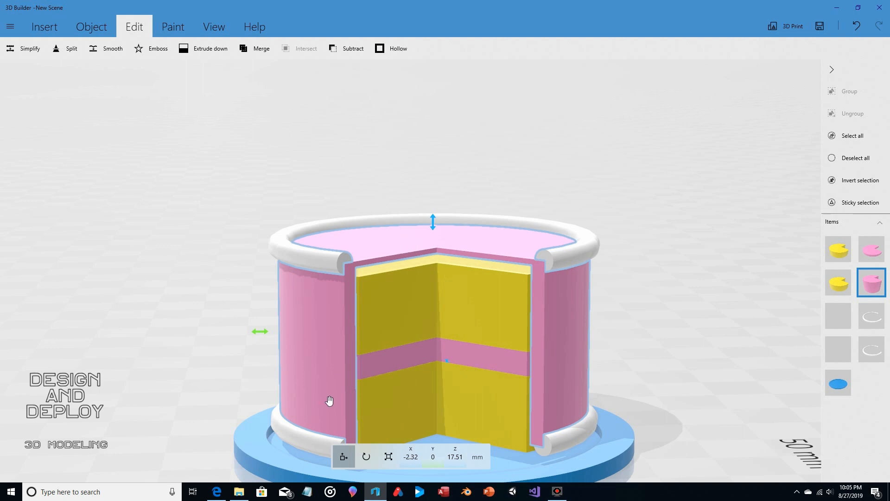
Shorten the pink outer icing slightly from its top and lower the upper white ring to about Z 29.3 mm.
left_click(389, 459)
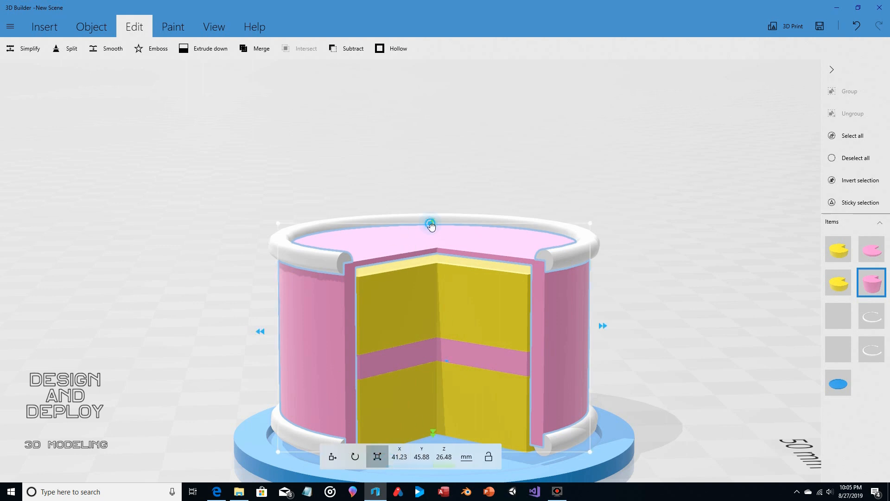
left_click_drag(433, 224, 432, 236)
left_click(337, 463)
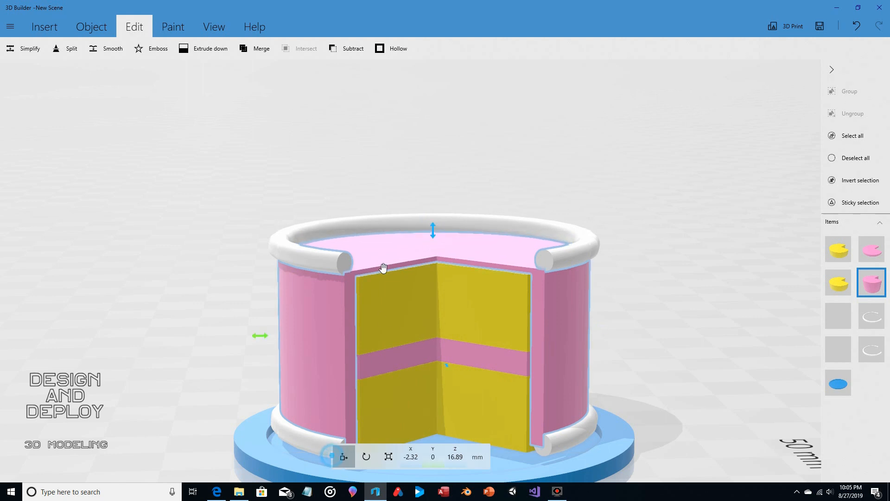
left_click(383, 224)
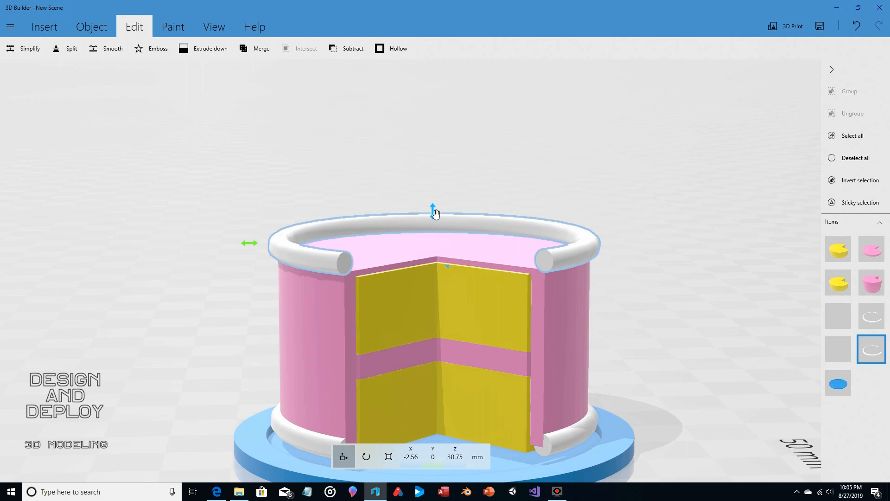
left_click_drag(433, 212, 435, 224)
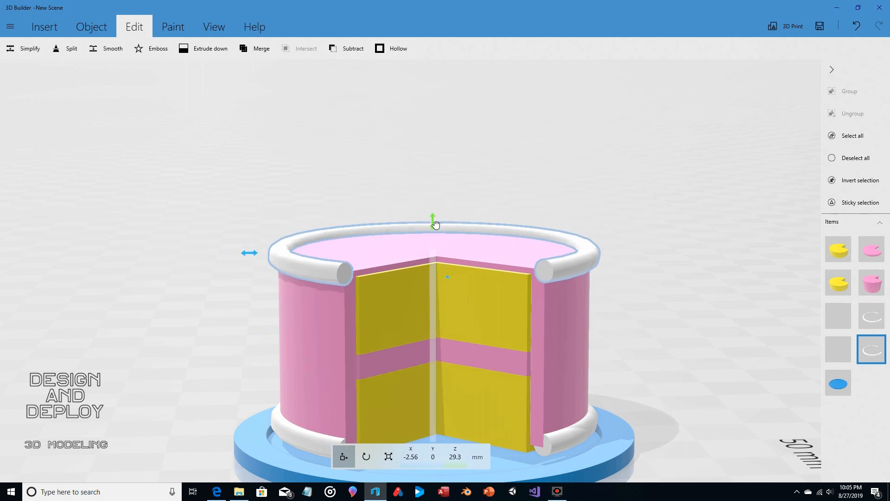
Insert a cylinder and scale it down to about 4.88 × 4.88 × 8.24 mm.
right_click_drag(493, 181, 619, 198)
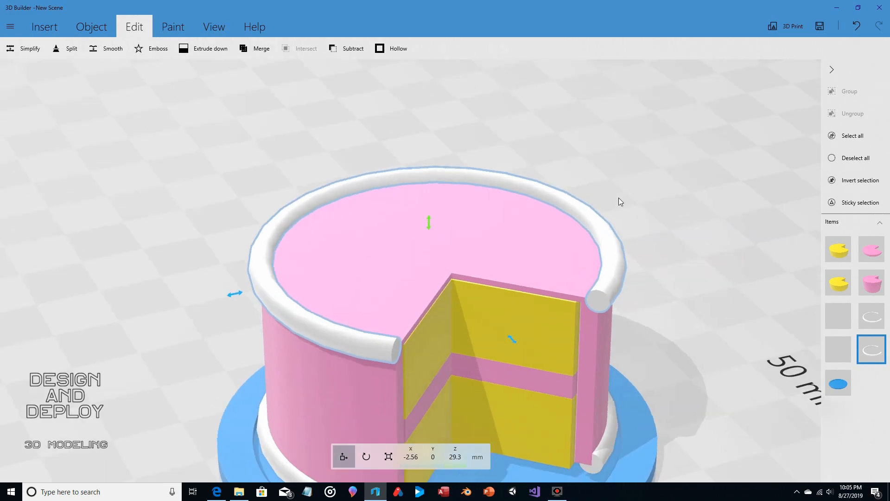
scroll(619, 198, "down", 5)
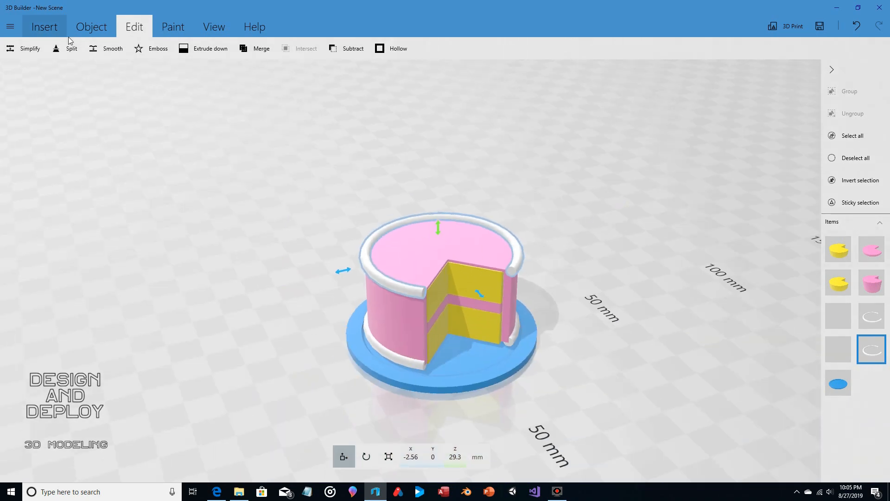
left_click(50, 32)
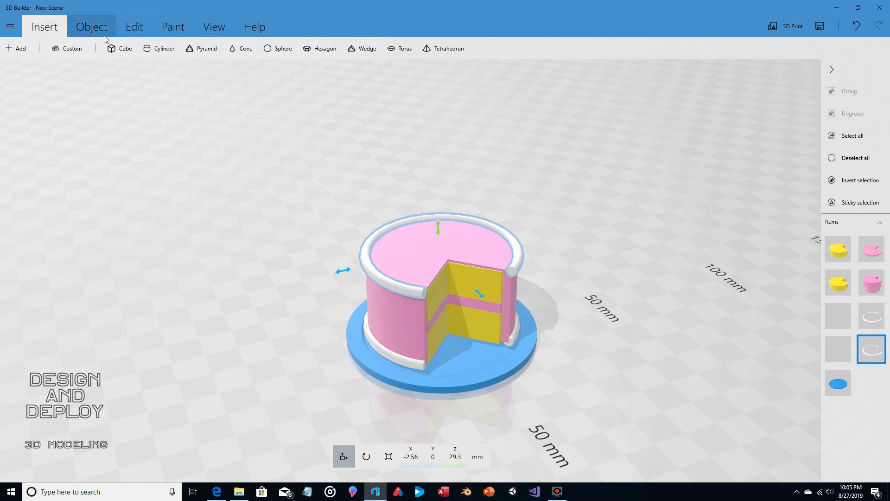
left_click(165, 52)
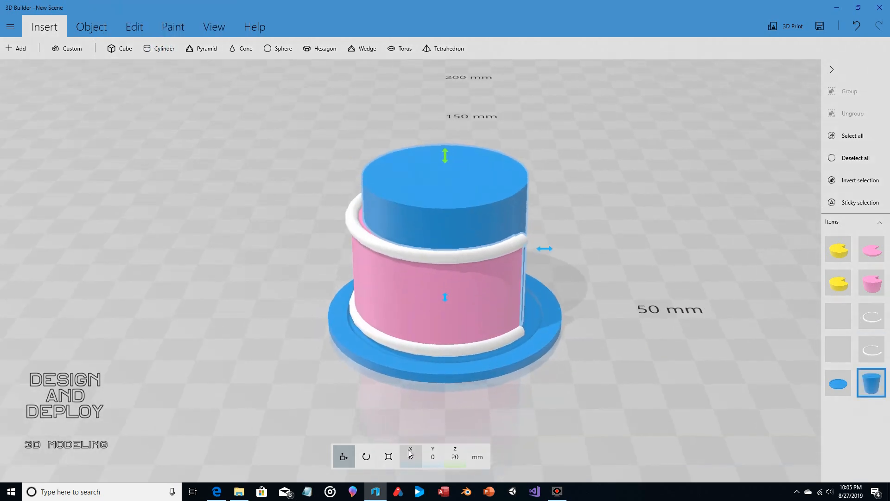
left_click(389, 457)
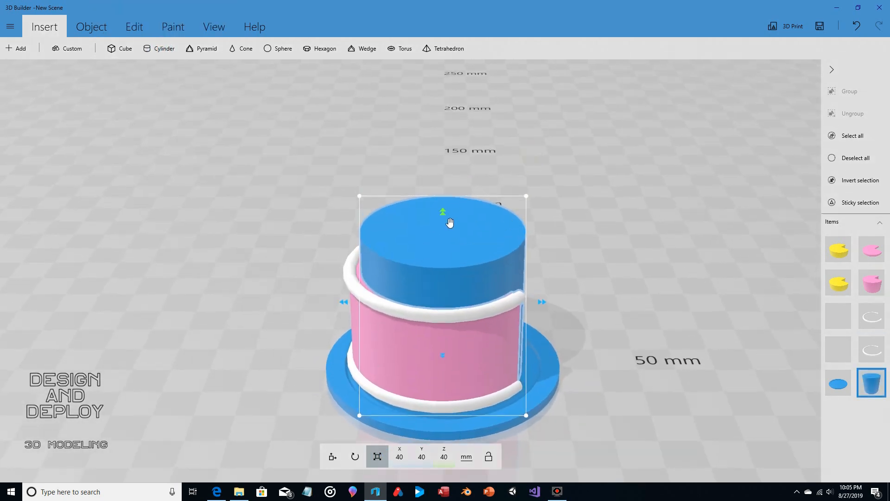
left_click_drag(444, 205, 444, 109)
left_click_drag(530, 101, 290, 172)
left_click(333, 457)
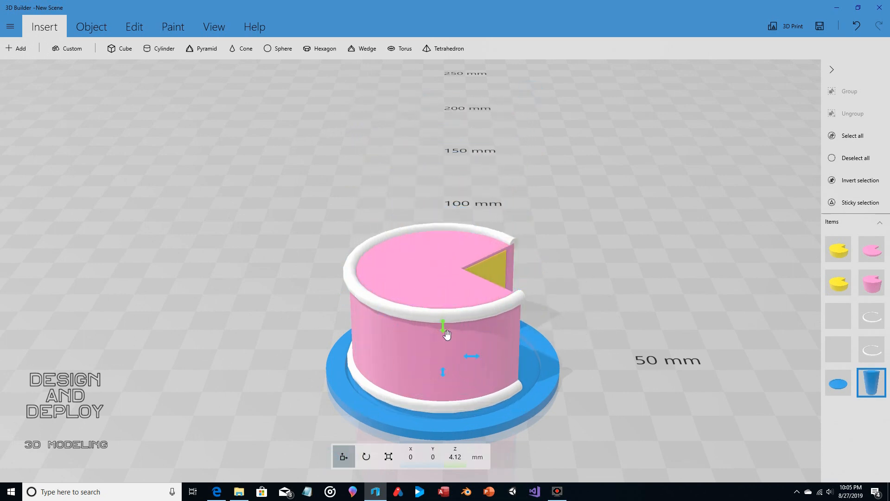
Raise the small cylinder above the cake at about X -6.35 mm, thin it to about 1.28 × 1.28 mm and stretch it taller as a candle.
left_click_drag(443, 327, 450, 205)
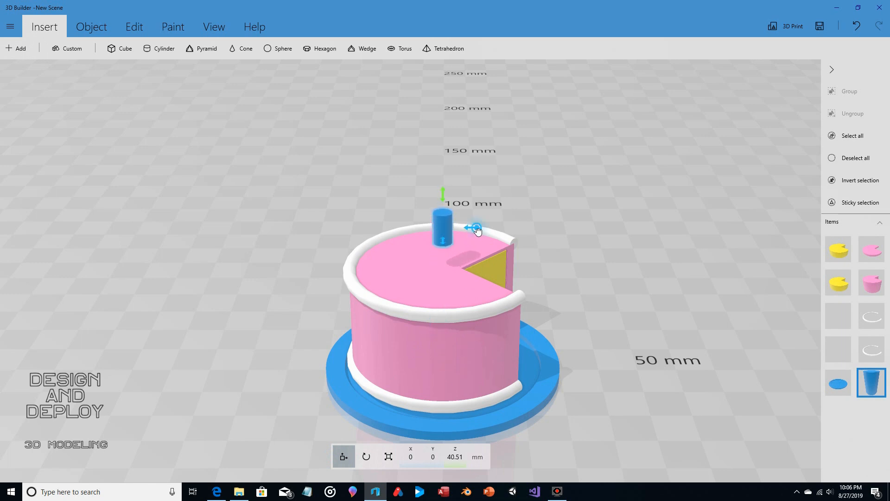
left_click_drag(478, 231, 447, 241)
left_click(388, 457)
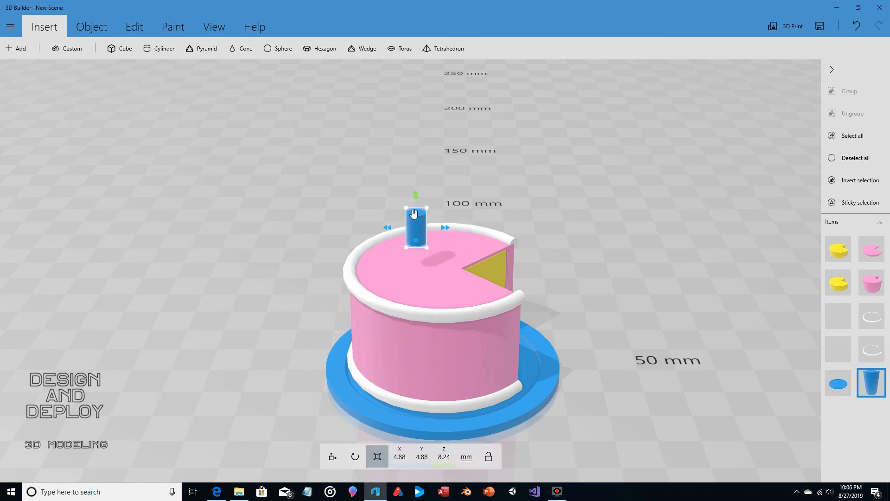
left_click_drag(416, 200, 384, 170)
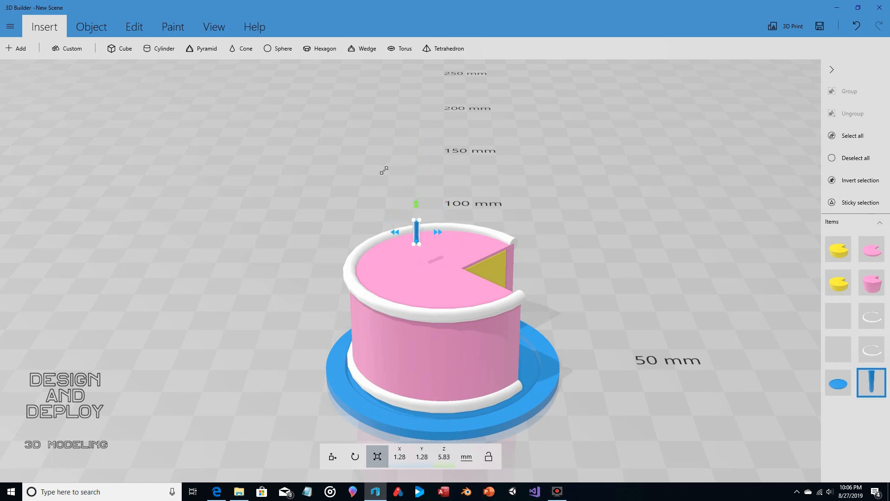
left_click_drag(417, 220, 419, 209)
Move the candle to about Y -8.47 mm and lower it to about Z 33.86 mm so it stands in the cake top.
left_click(332, 456)
left_click_drag(510, 165, 293, 208)
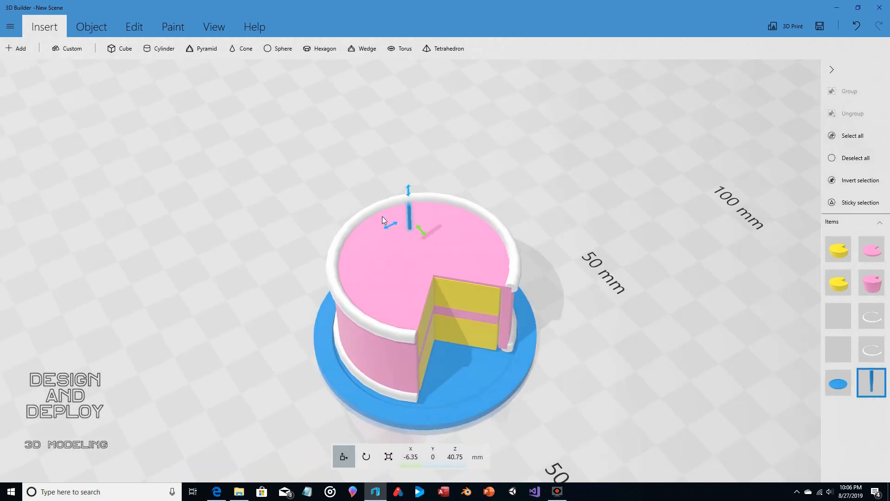
left_click_drag(409, 227, 379, 249)
left_click_drag(377, 204, 417, 248)
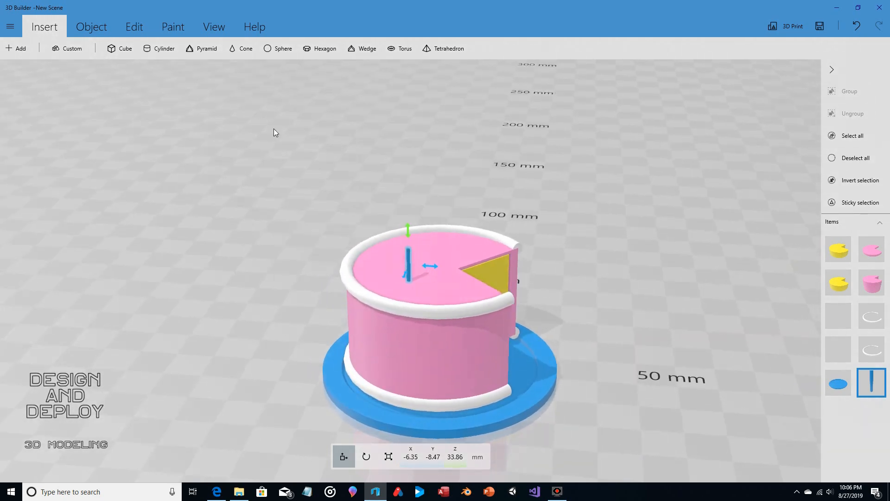
Duplicate the candle twice and move the second copy to about X -9.81, Y 7.16 mm on the cake top.
left_click(93, 28)
left_click(41, 50)
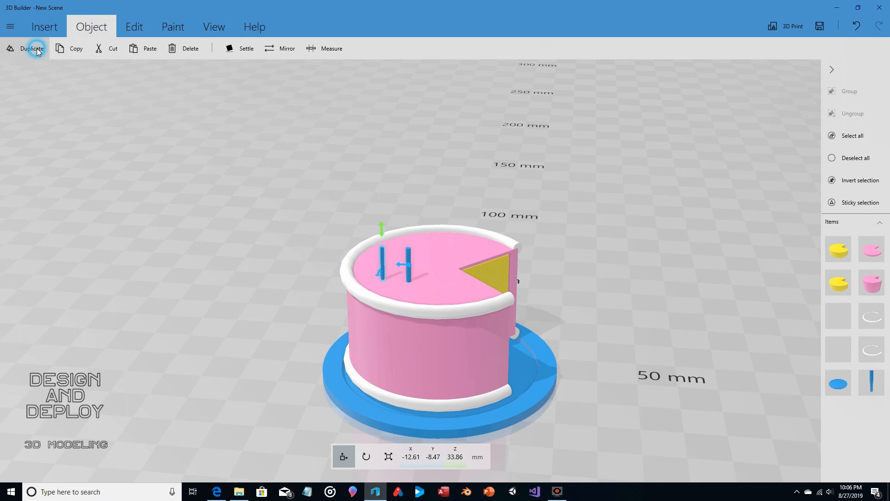
left_click(35, 49)
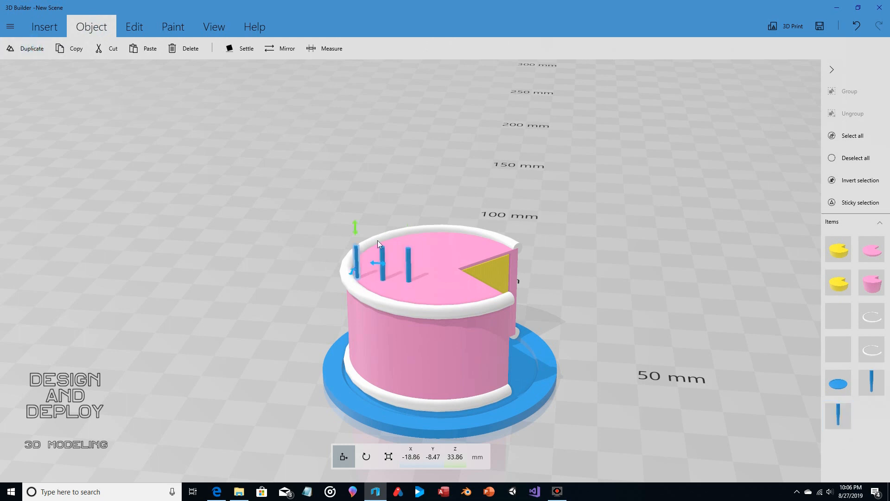
left_click_drag(368, 286, 428, 250)
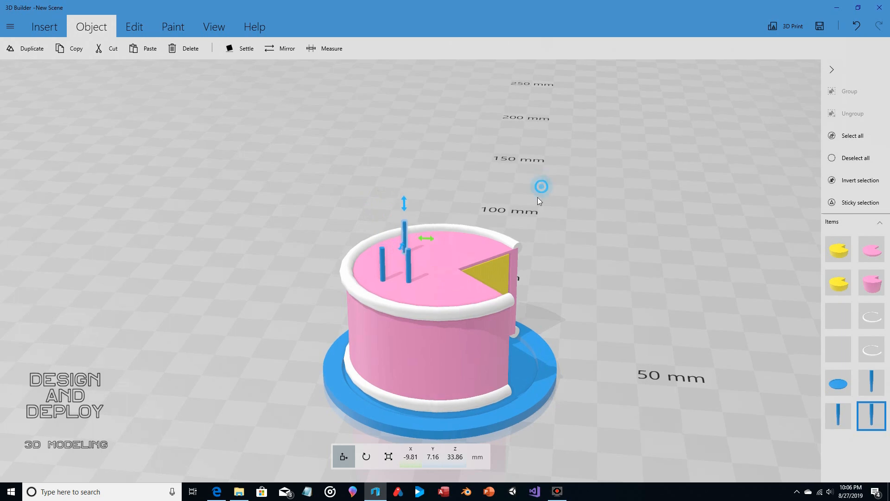
Move the first candle copy to about Y -2 mm so it stands between the other two candles.
left_click_drag(538, 197, 289, 232)
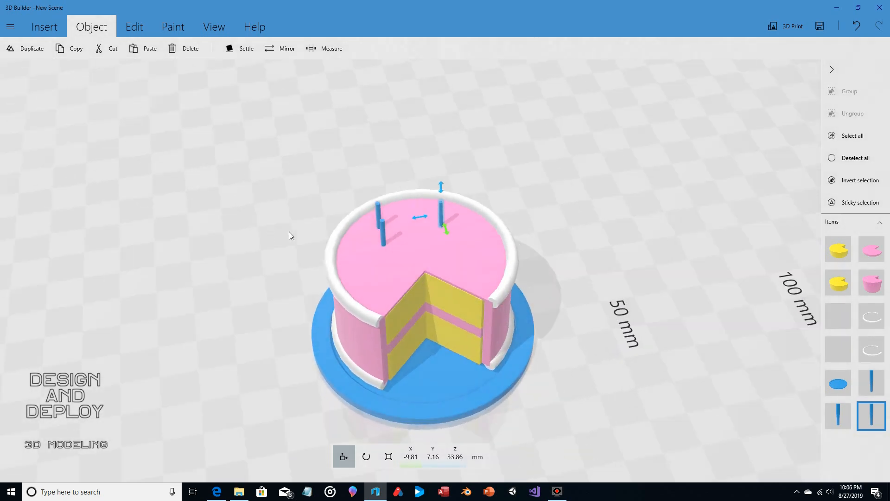
left_click(379, 207)
left_click_drag(361, 215, 384, 219)
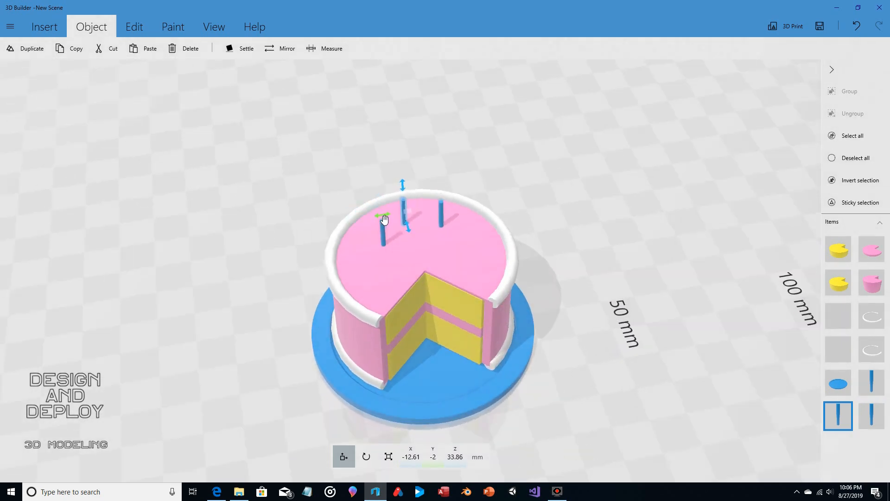
left_click_drag(526, 222, 629, 169)
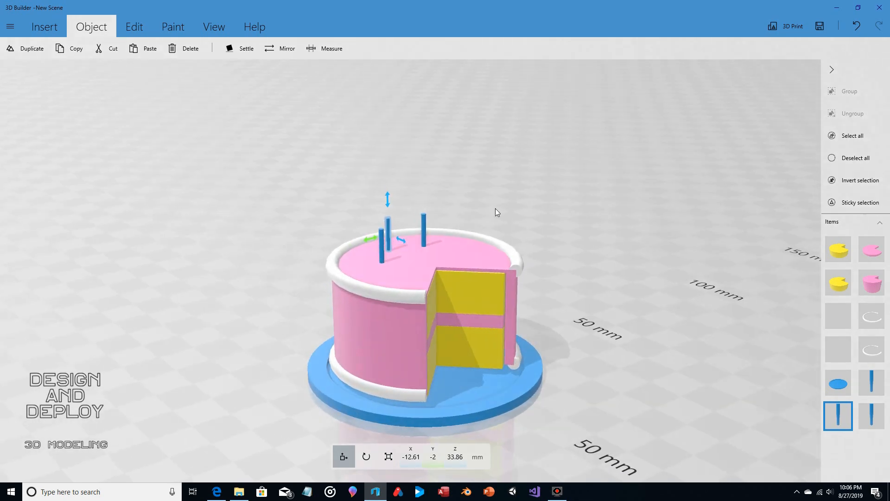
left_click_drag(545, 216, 465, 234)
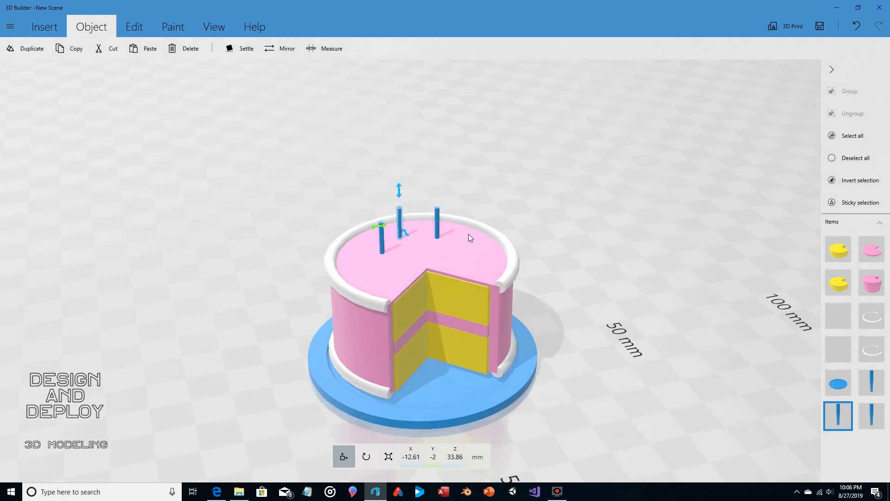
scroll(468, 234, "up", 5)
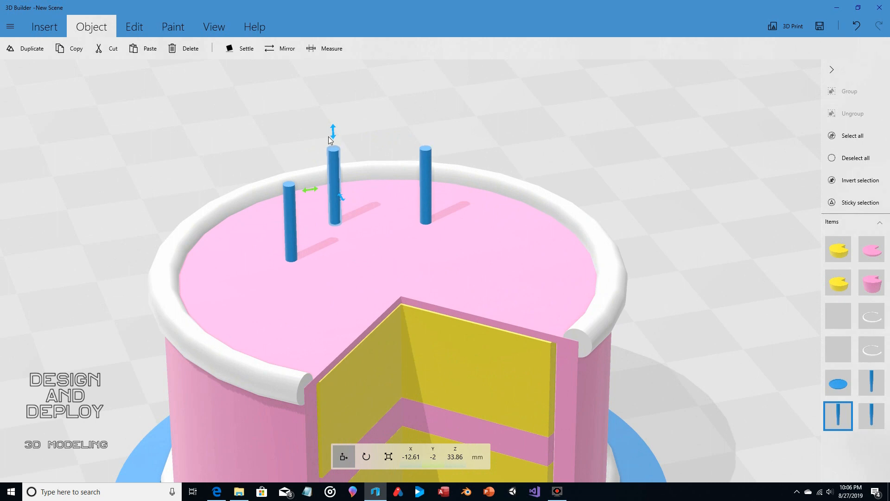
mouse_move(534, 148)
left_mouse_down()
mouse_move(507, 153)
mouse_move(500, 133)
mouse_move(512, 144)
left_mouse_up()
scroll(506, 127, "down", 5)
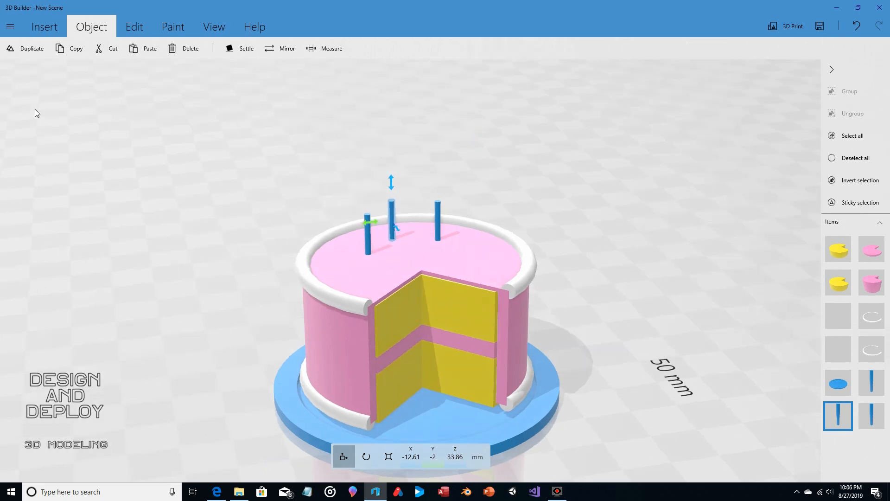
left_click(10, 26)
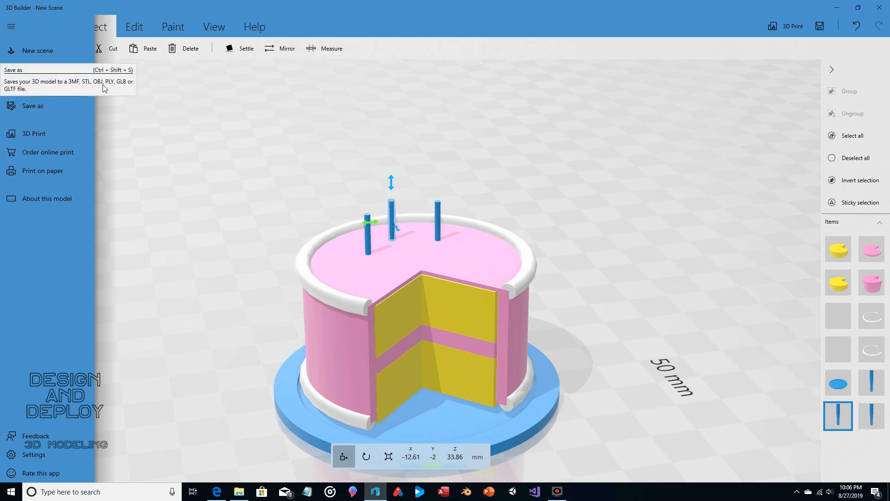
left_click(13, 28)
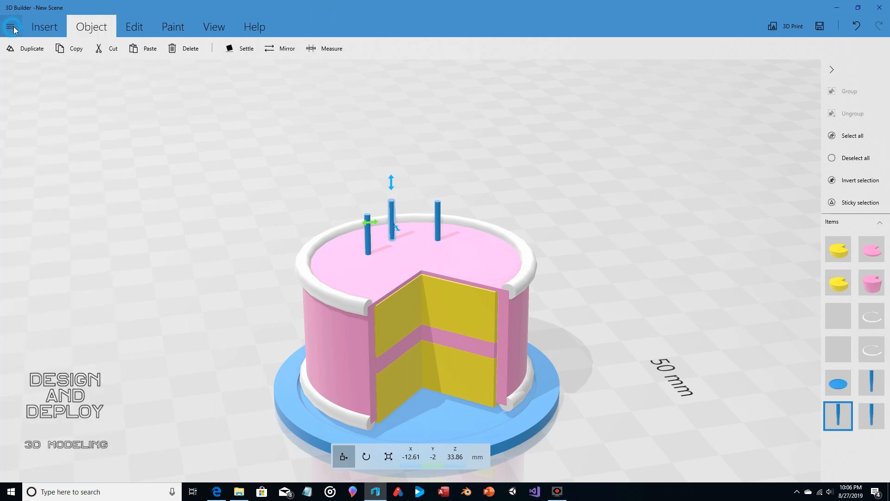